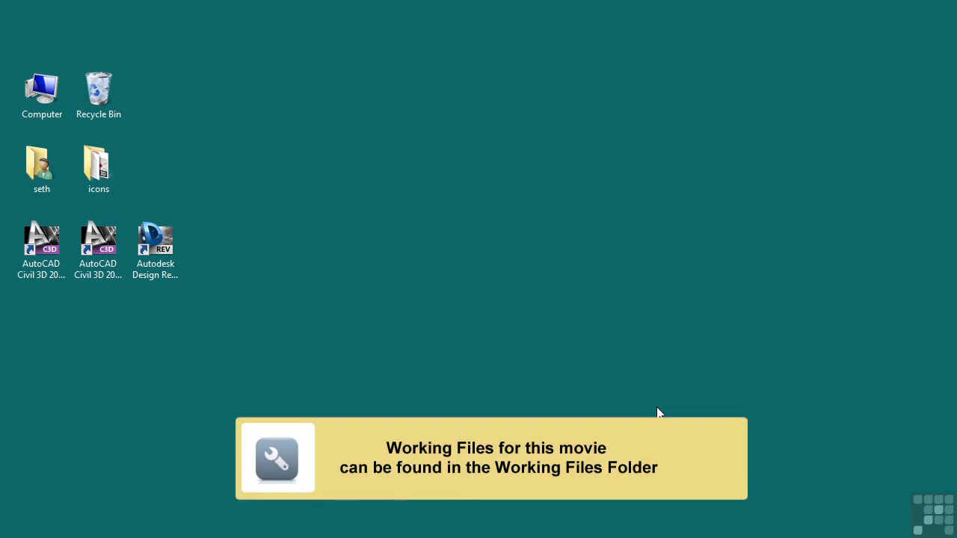
In the Civil 3D drawing 1006 Review and Edit Corridor Sections, open the BYPASS-1 corridor in the Section Editor and collapse the Toolspace
{"action": "key", "text": "alt+Tab"}
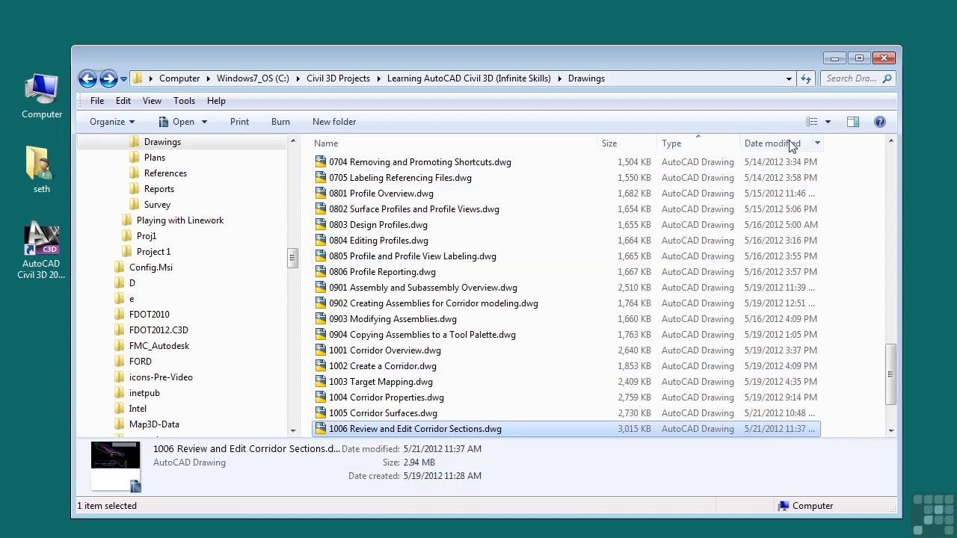
{"action": "left_click", "coordinate": [841, 60]}
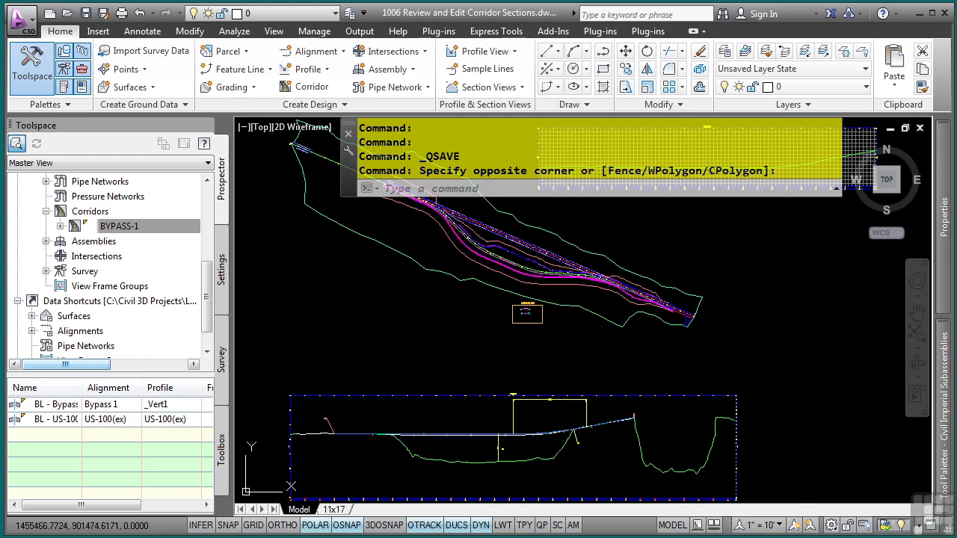
{"action": "scroll", "coordinate": [523, 251], "scroll_direction": "up", "scroll_amount": 5}
{"action": "left_click", "coordinate": [507, 336]}
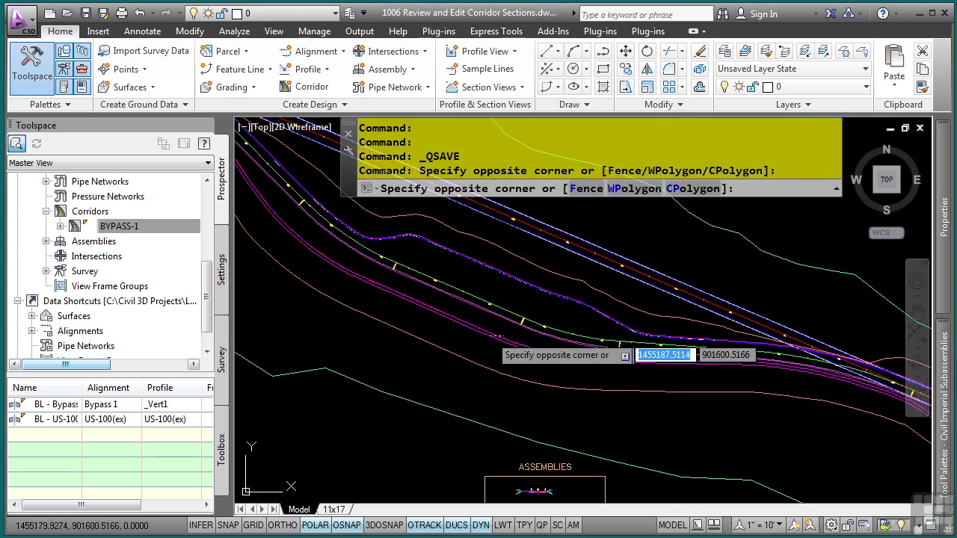
{"action": "left_click", "coordinate": [504, 338]}
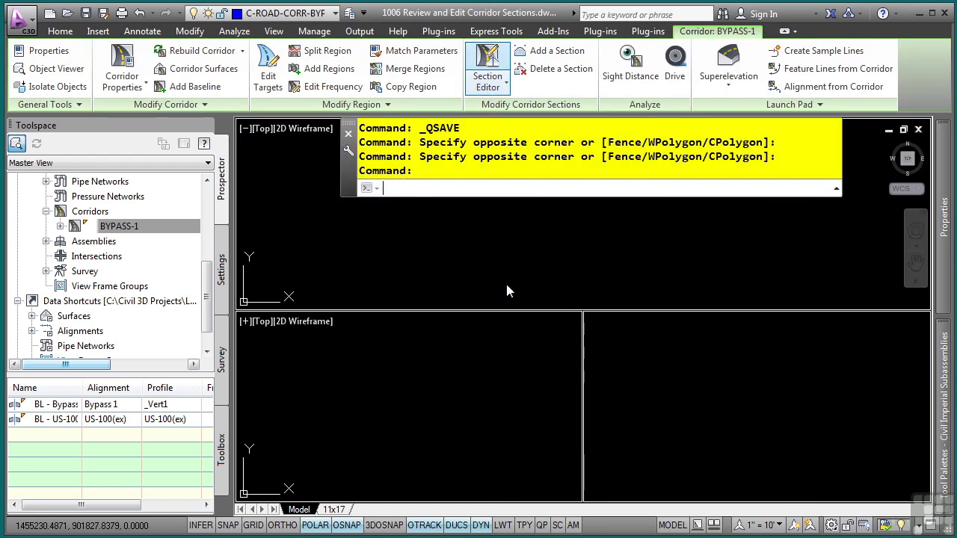
{"action": "left_click", "coordinate": [191, 126]}
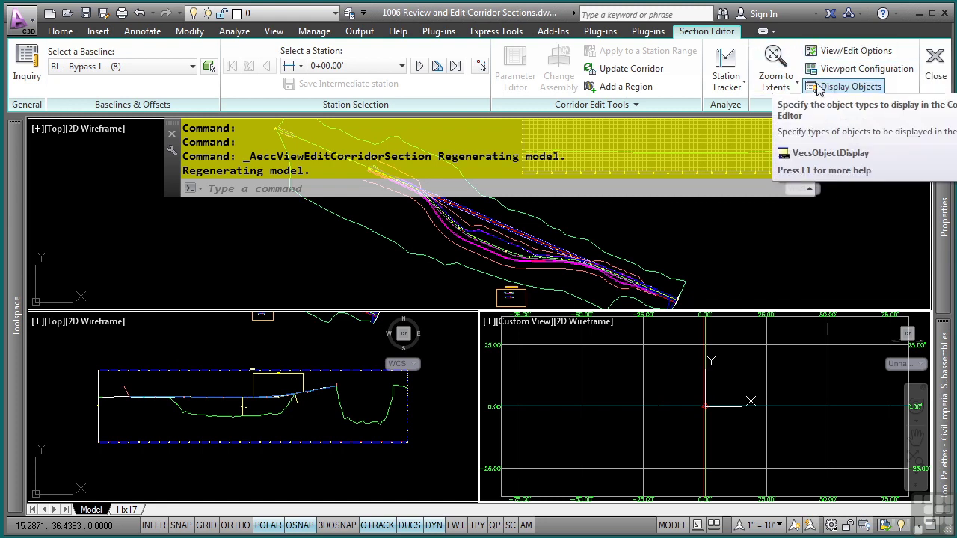
Configure the section editor viewports as Two: Horizontal, with Plan in viewport 1 and Section in viewport 2
{"action": "left_click", "coordinate": [843, 71]}
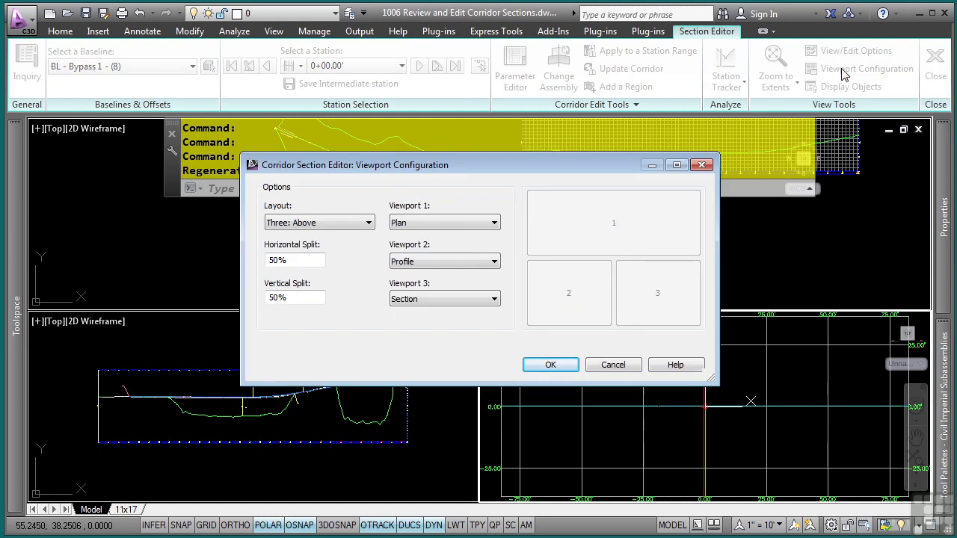
{"action": "left_click", "coordinate": [342, 222]}
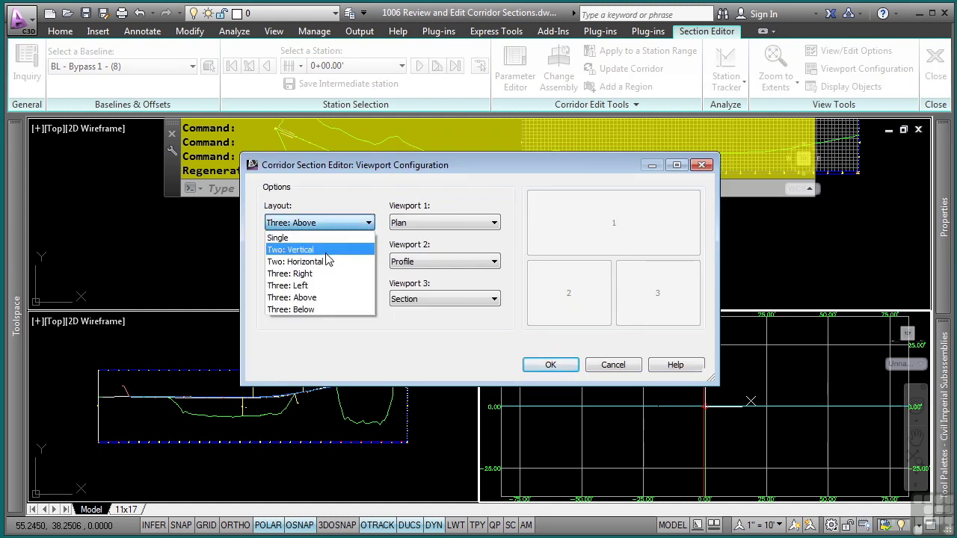
{"action": "left_click", "coordinate": [327, 262]}
{"action": "left_click", "coordinate": [443, 266]}
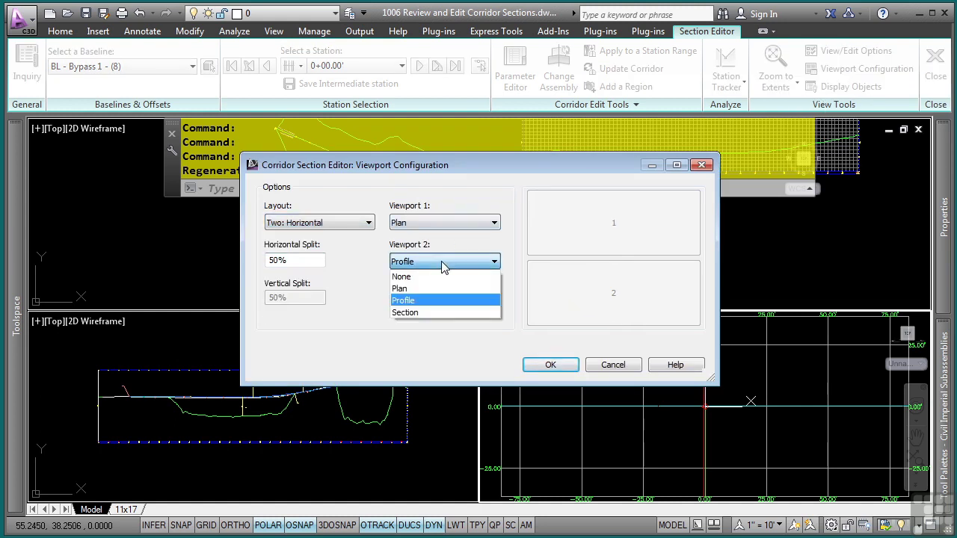
{"action": "left_click", "coordinate": [416, 312]}
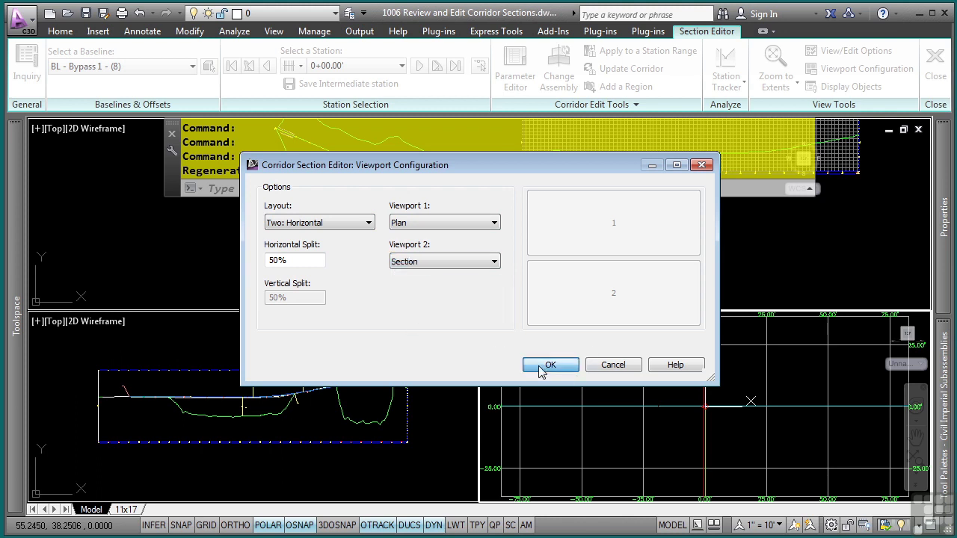
{"action": "left_click", "coordinate": [543, 368]}
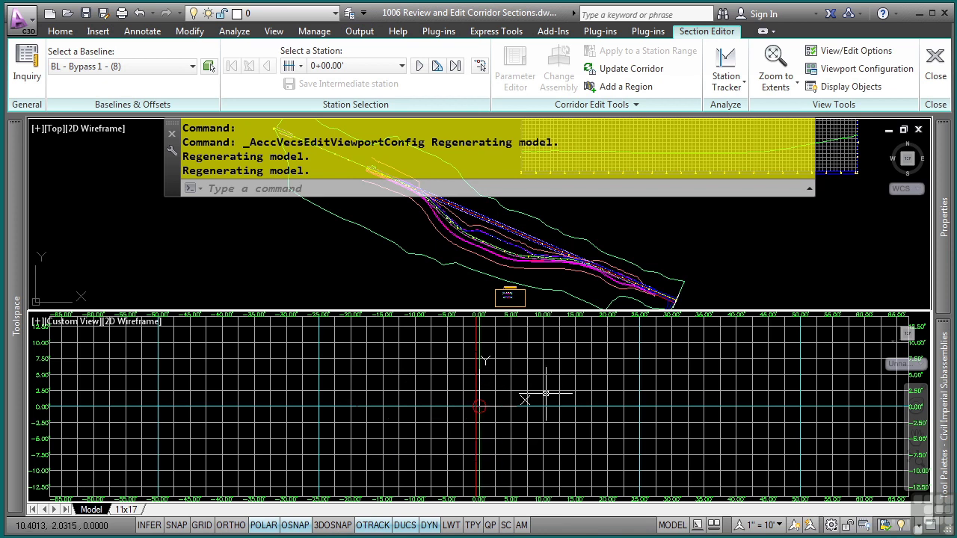
Advance station by station along the Bypass 1 baseline to station 1+25.00'
{"action": "left_click", "coordinate": [420, 66]}
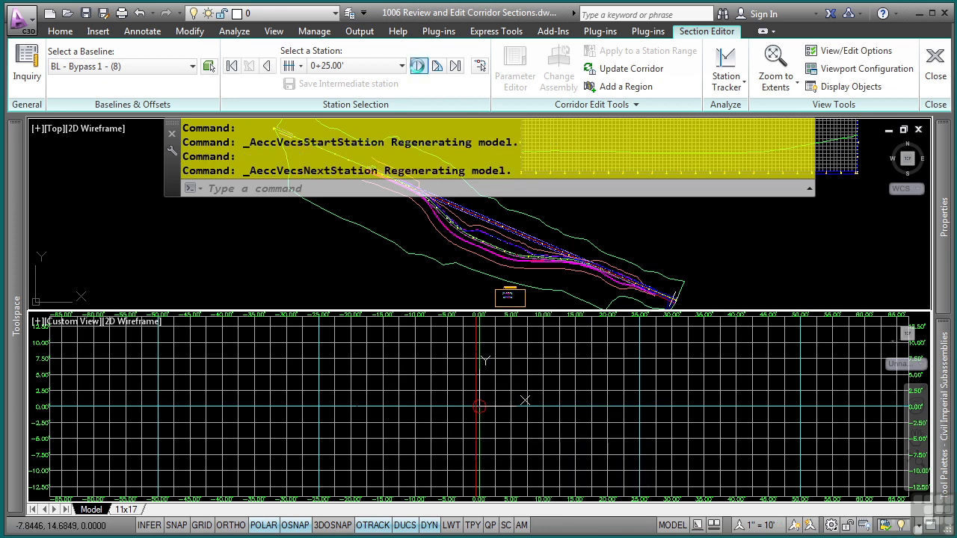
{"action": "left_click", "coordinate": [419, 66]}
{"action": "left_click", "coordinate": [419, 66]}
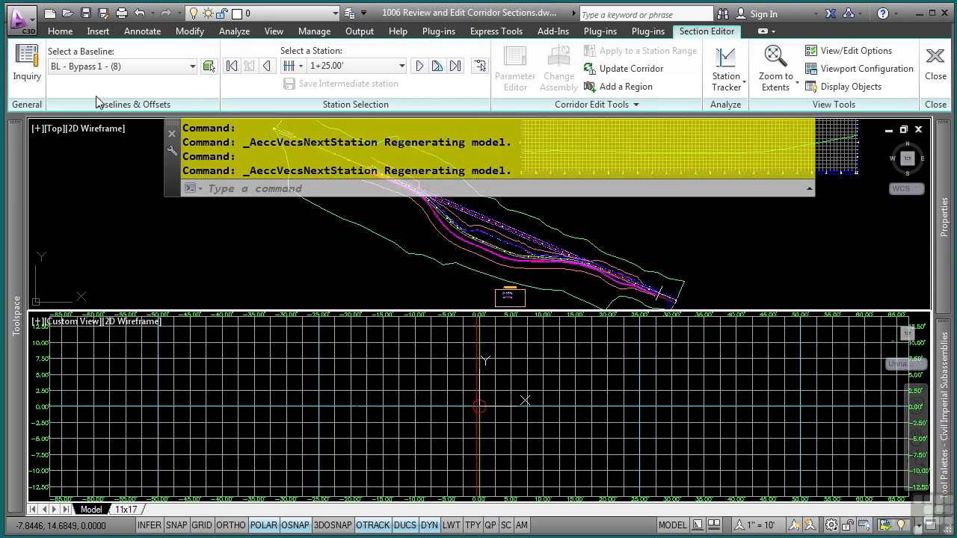
Switch the baseline to BL - US-100(ex) - (9), advance to station 1+50.00' and examine its cross section
{"action": "left_click", "coordinate": [115, 68]}
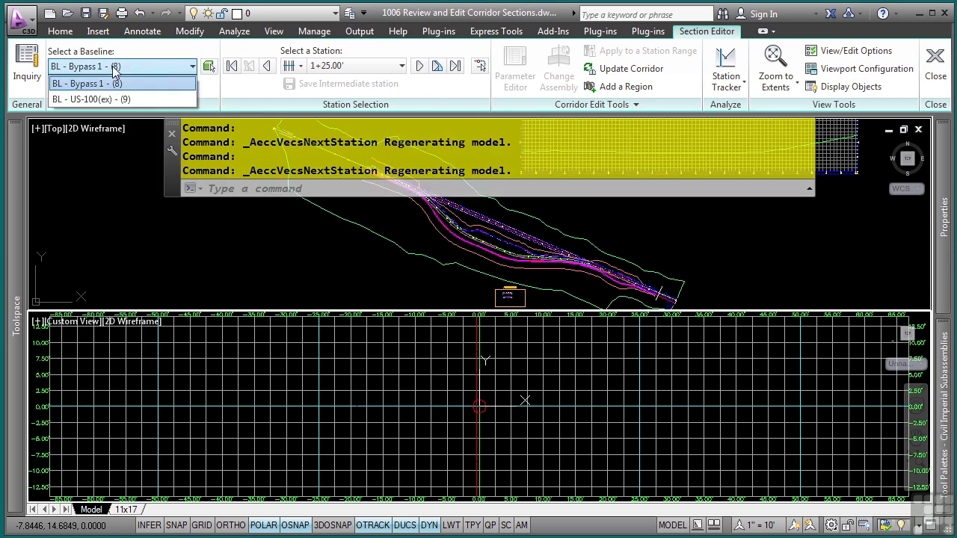
{"action": "left_click", "coordinate": [98, 100]}
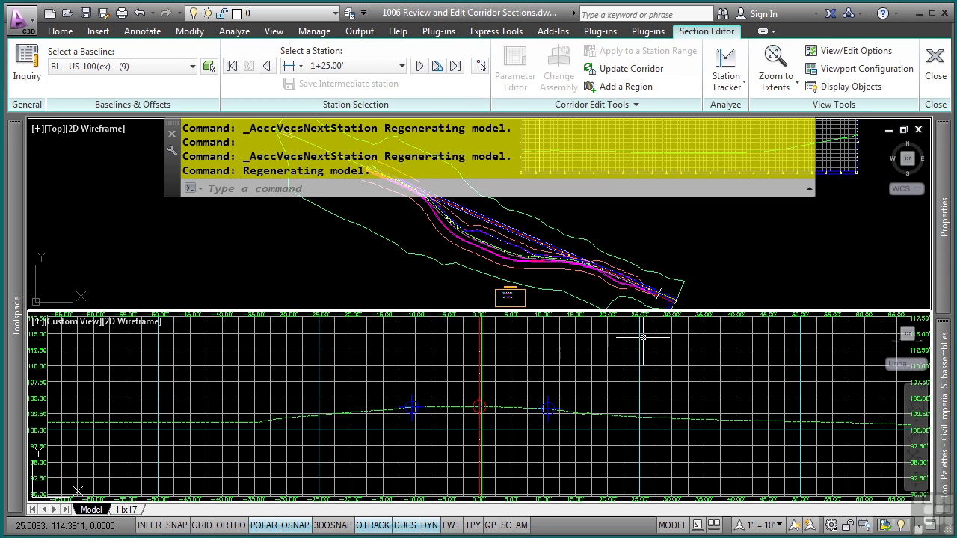
{"action": "left_click", "coordinate": [418, 67]}
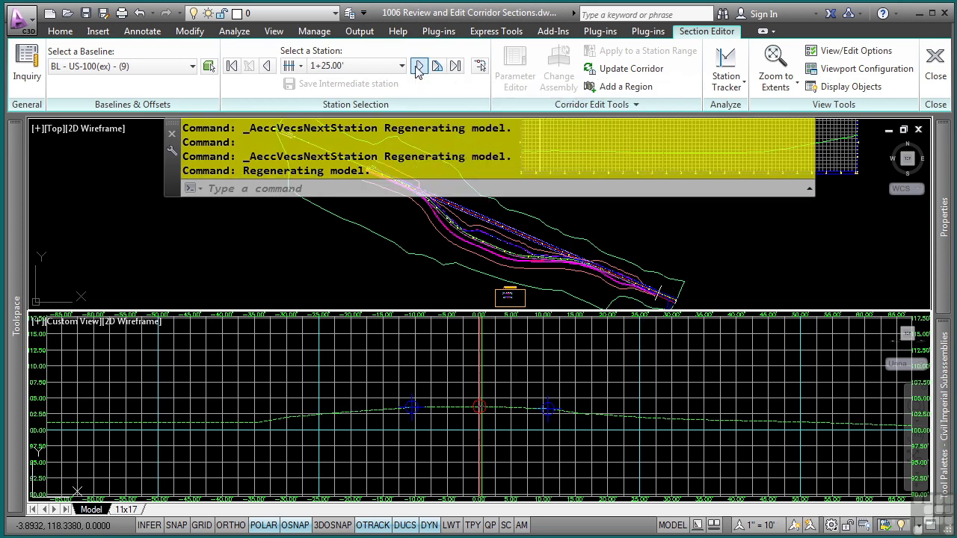
{"action": "left_click", "coordinate": [418, 67]}
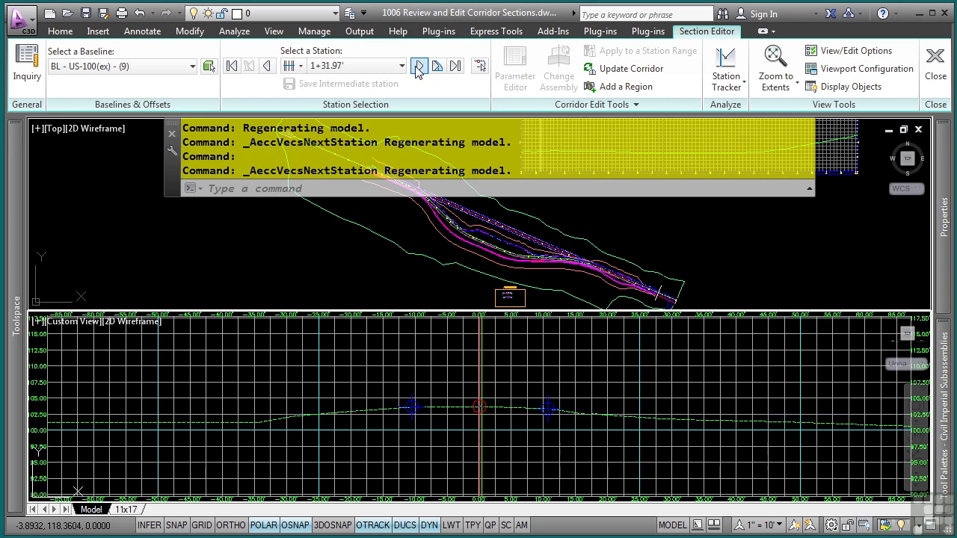
{"action": "left_click", "coordinate": [418, 67]}
{"action": "left_click", "coordinate": [417, 65]}
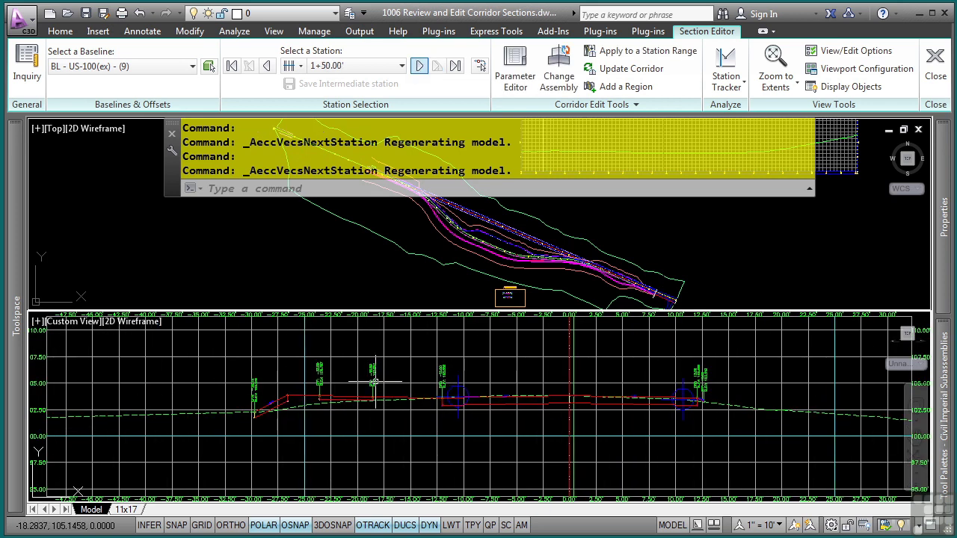
{"action": "scroll", "coordinate": [383, 374], "scroll_direction": "up", "scroll_amount": 4}
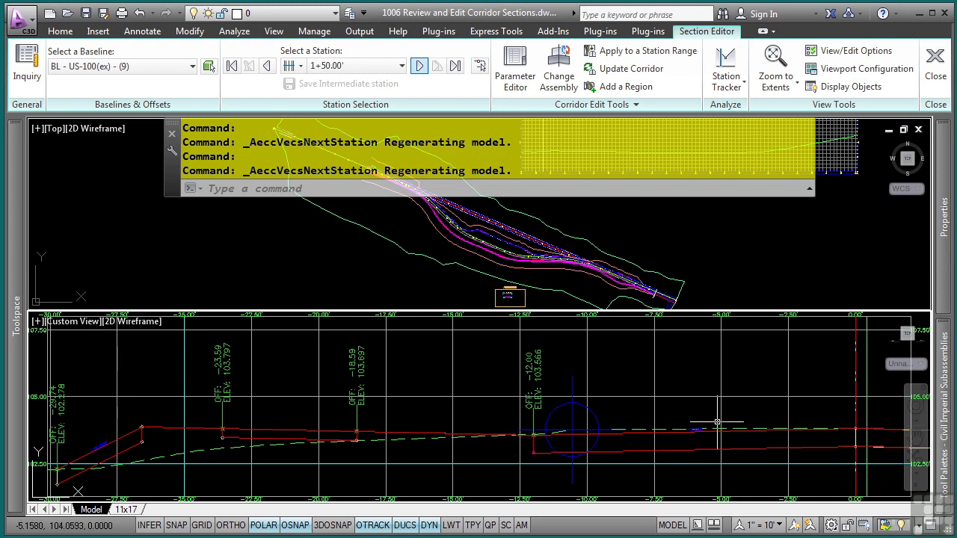
{"action": "middle_click", "coordinate": [427, 337]}
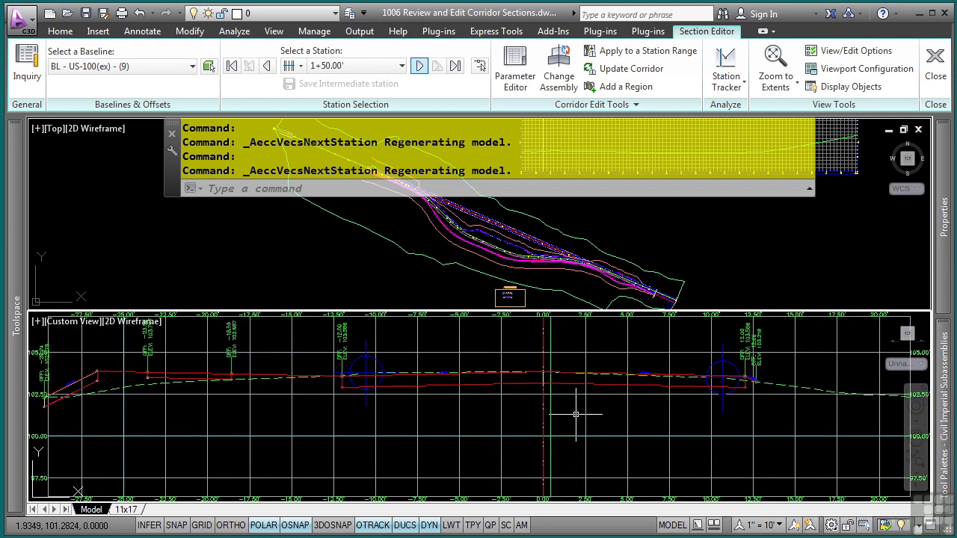
{"action": "scroll", "coordinate": [573, 415], "scroll_direction": "down", "scroll_amount": 2}
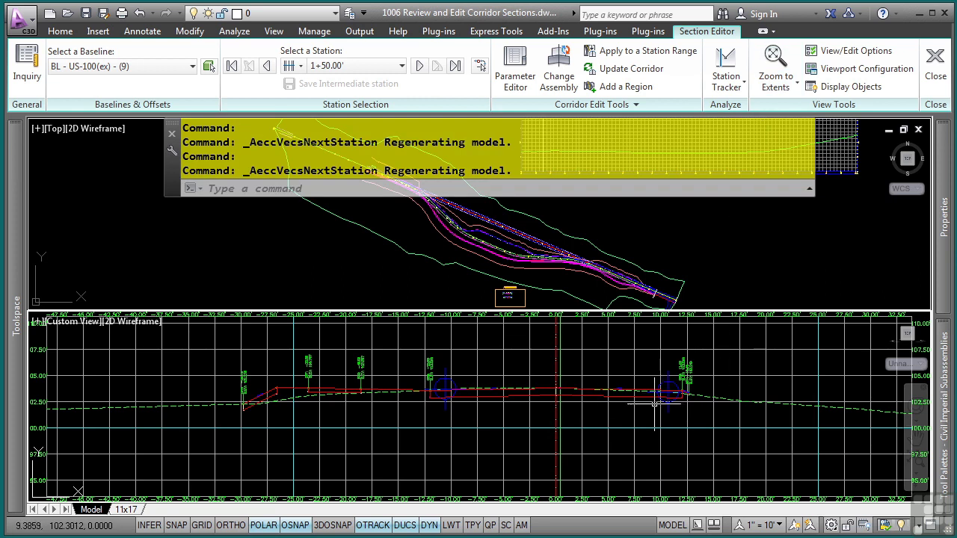
Turn off the horizontal and vertical grid display in the corridor section view options
{"action": "left_click", "coordinate": [840, 52]}
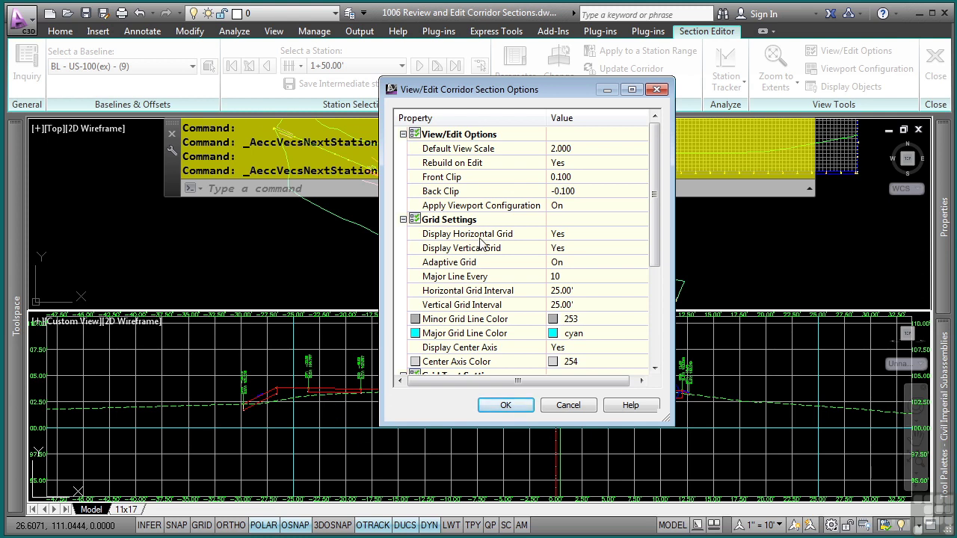
{"action": "left_click", "coordinate": [570, 236]}
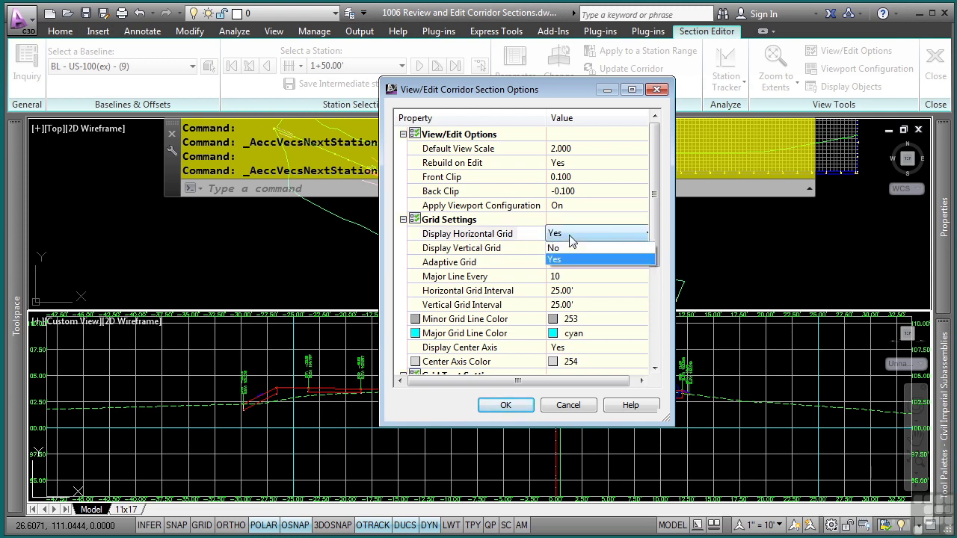
{"action": "left_click", "coordinate": [566, 248]}
{"action": "left_click", "coordinate": [567, 255]}
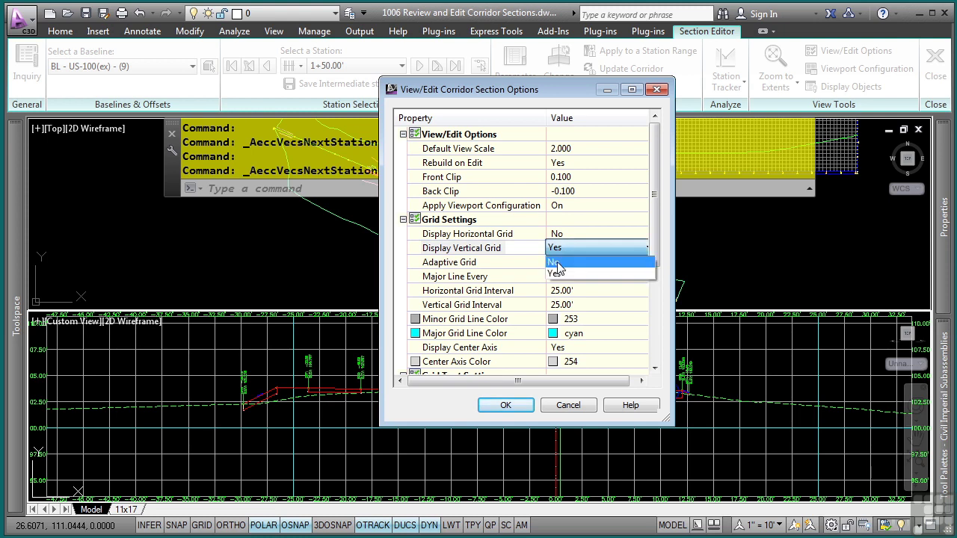
{"action": "left_click", "coordinate": [566, 261]}
{"action": "scroll", "coordinate": [568, 303], "scroll_direction": "down", "scroll_amount": 4}
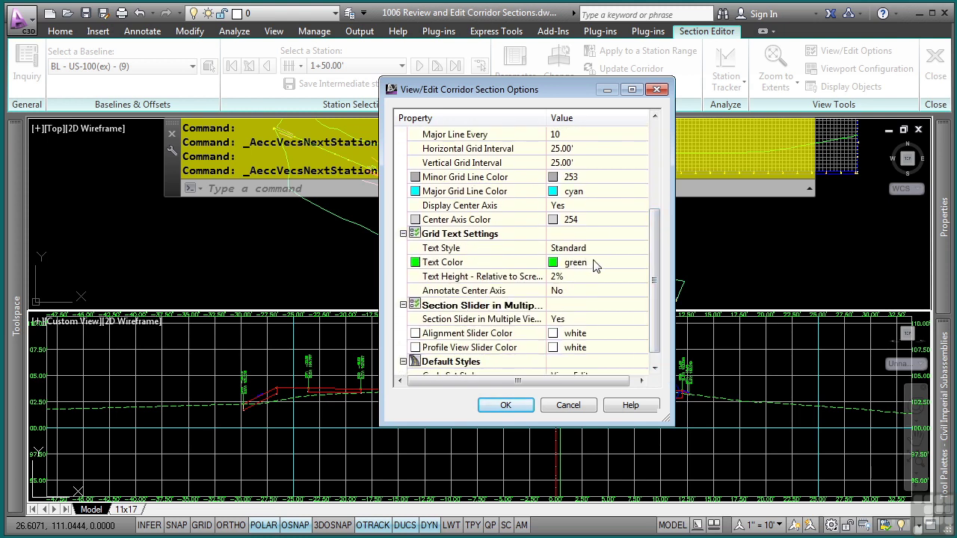
{"action": "left_click_drag", "start_coordinate": [653, 305], "coordinate": [654, 314]}
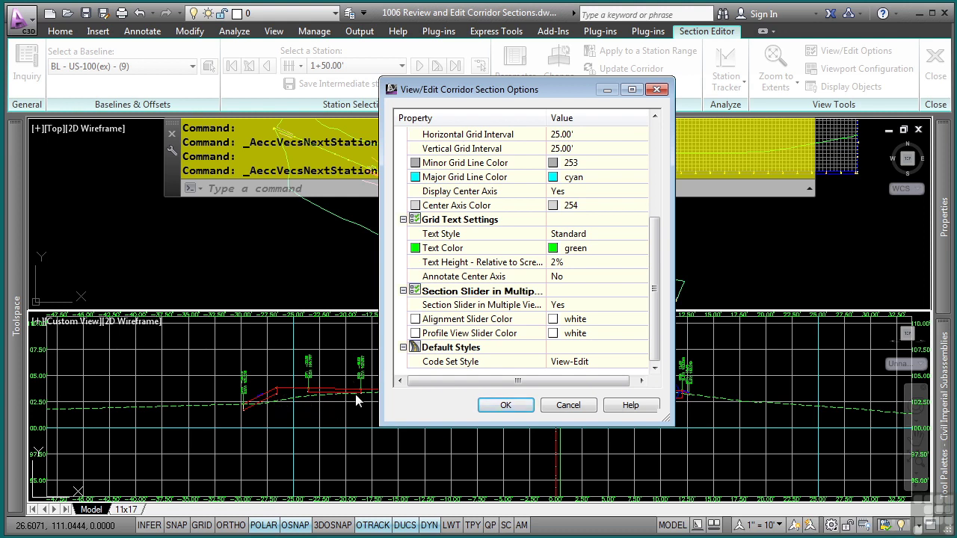
{"action": "left_click", "coordinate": [507, 405]}
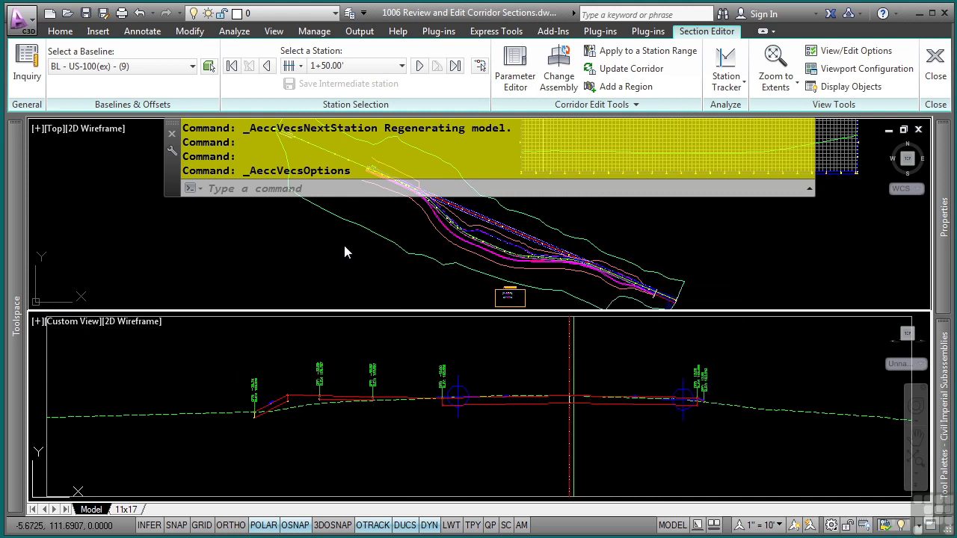
View the section at a station picked on the US-100 alignment in plan, at 10+87.28'
{"action": "left_click", "coordinate": [480, 67]}
{"action": "scroll", "coordinate": [538, 225], "scroll_direction": "up", "scroll_amount": 5}
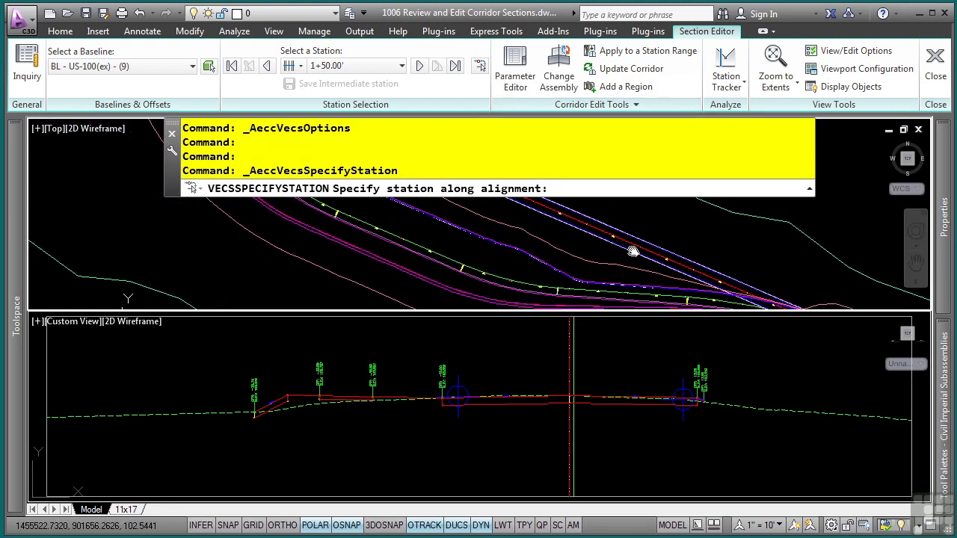
{"action": "left_click", "coordinate": [620, 261]}
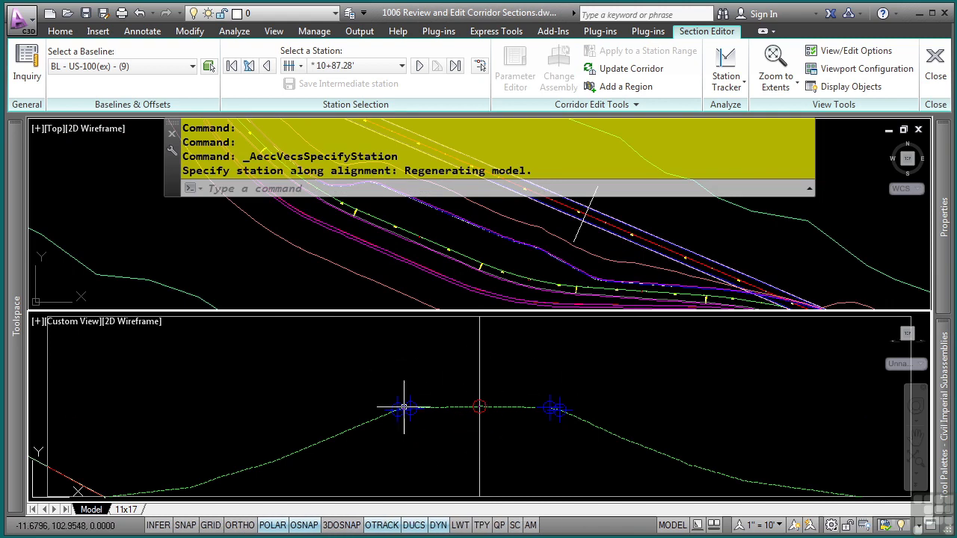
Set the baseline to BL - Bypass 1 - (8), pick station 11+33.79' in plan and save it as an intermediate station
{"action": "left_click", "coordinate": [149, 67]}
{"action": "left_click", "coordinate": [152, 83]}
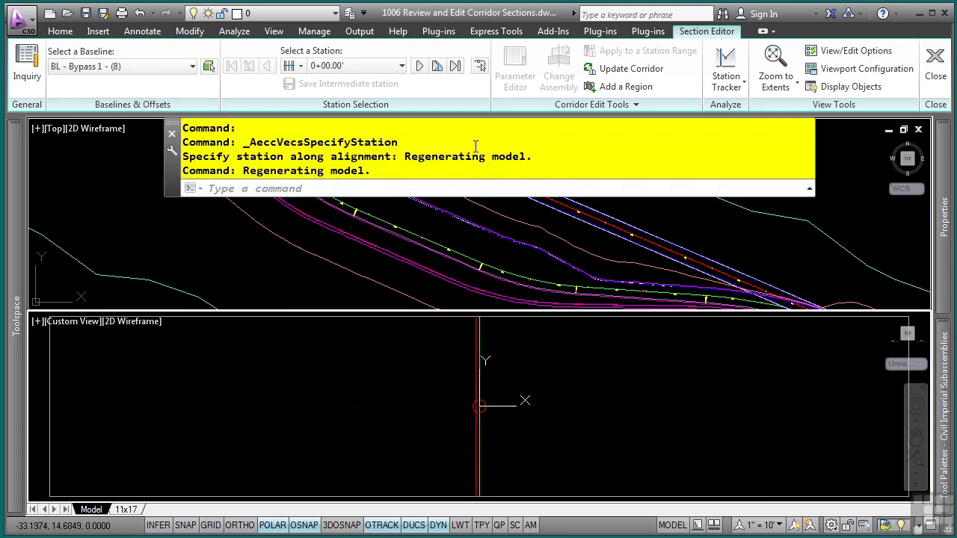
{"action": "left_click", "coordinate": [478, 67]}
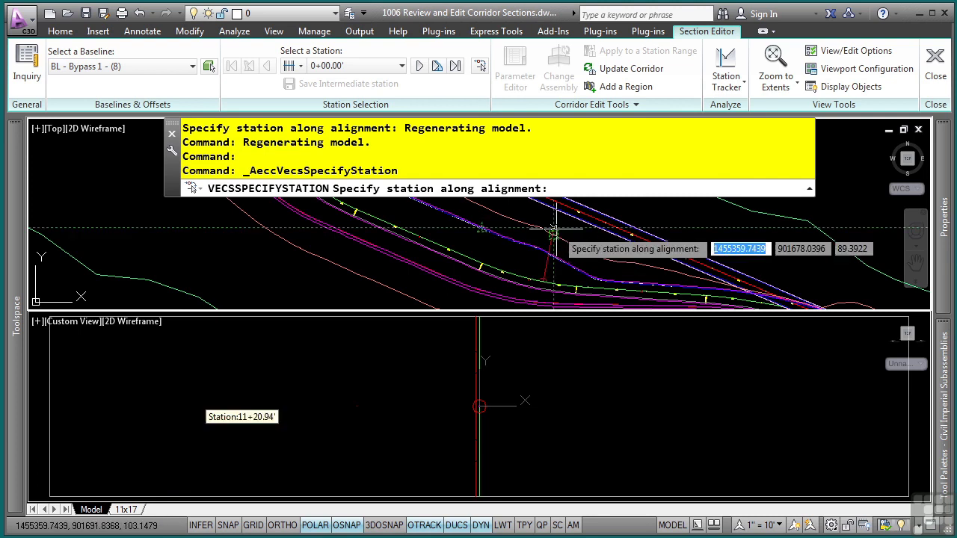
{"action": "scroll", "coordinate": [535, 238], "scroll_direction": "up", "scroll_amount": 3}
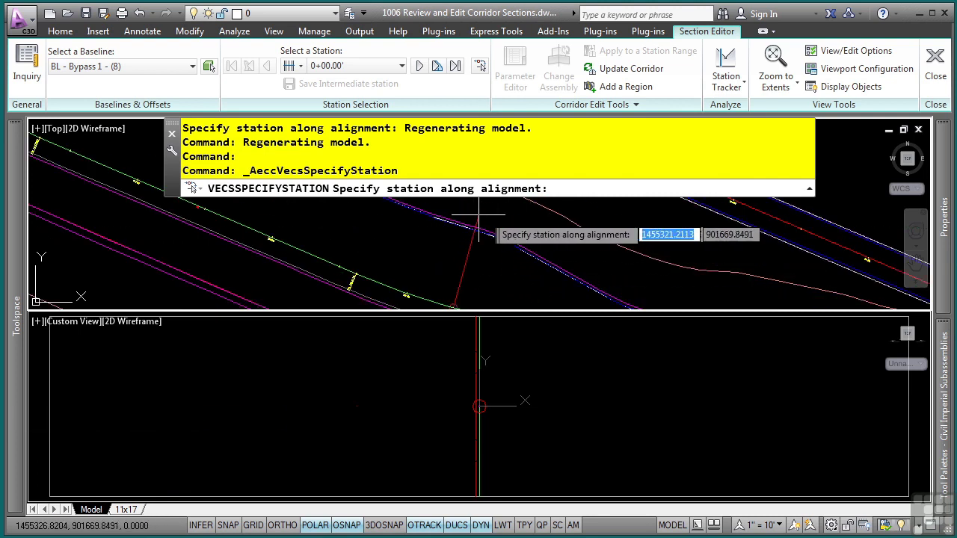
{"action": "left_click", "coordinate": [513, 224]}
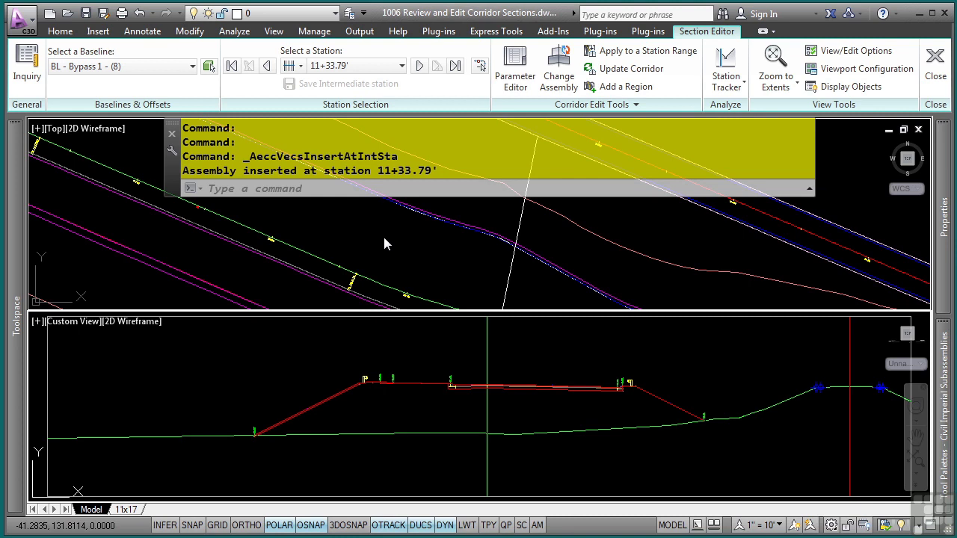
Advance along the Bypass 1 baseline to station 12+00.00' and examine the corridor in plan around it
{"action": "left_click", "coordinate": [418, 67]}
{"action": "left_click", "coordinate": [419, 67]}
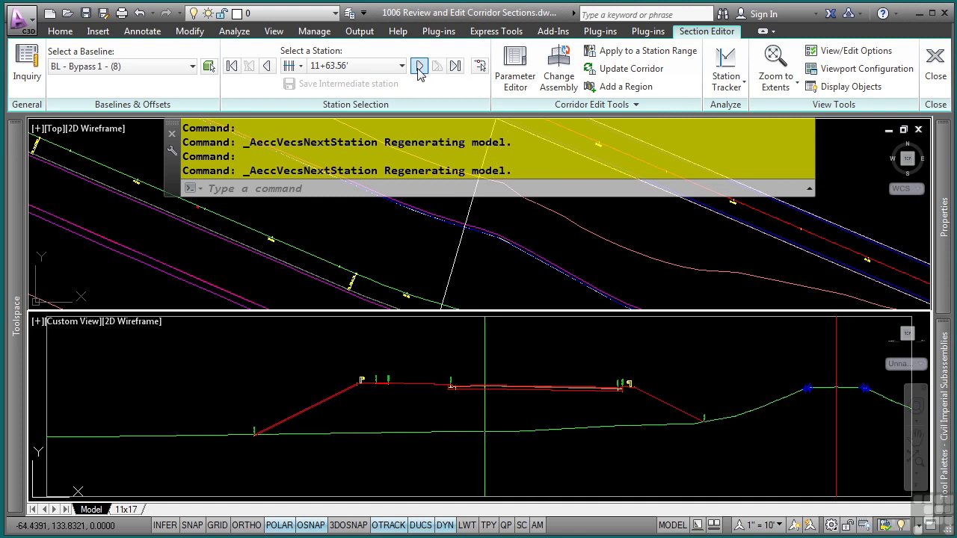
{"action": "left_click", "coordinate": [419, 67]}
{"action": "left_click", "coordinate": [419, 66]}
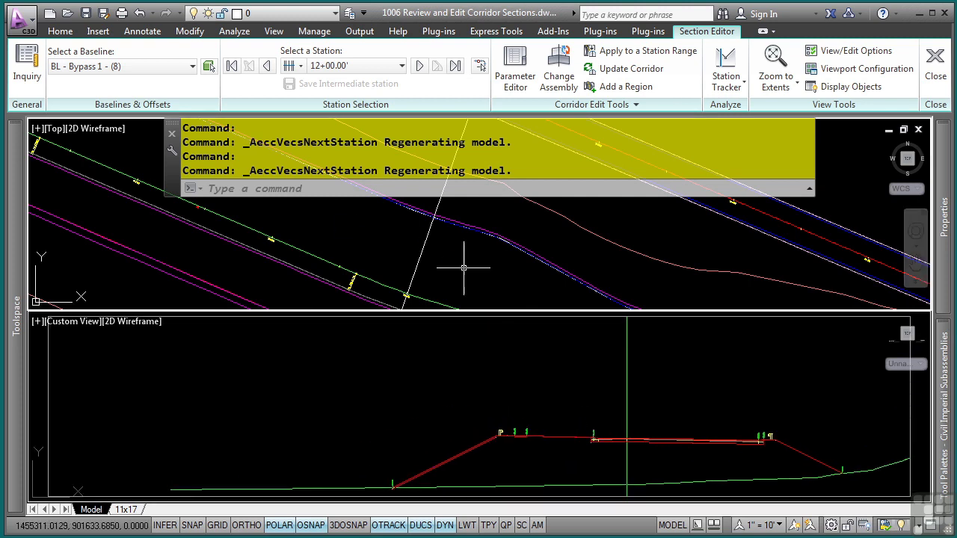
{"action": "middle_click_drag", "start_coordinate": [464, 267], "coordinate": [556, 293]}
{"action": "middle_click_drag", "start_coordinate": [438, 220], "coordinate": [506, 277]}
{"action": "middle_click_drag", "start_coordinate": [382, 210], "coordinate": [415, 231]}
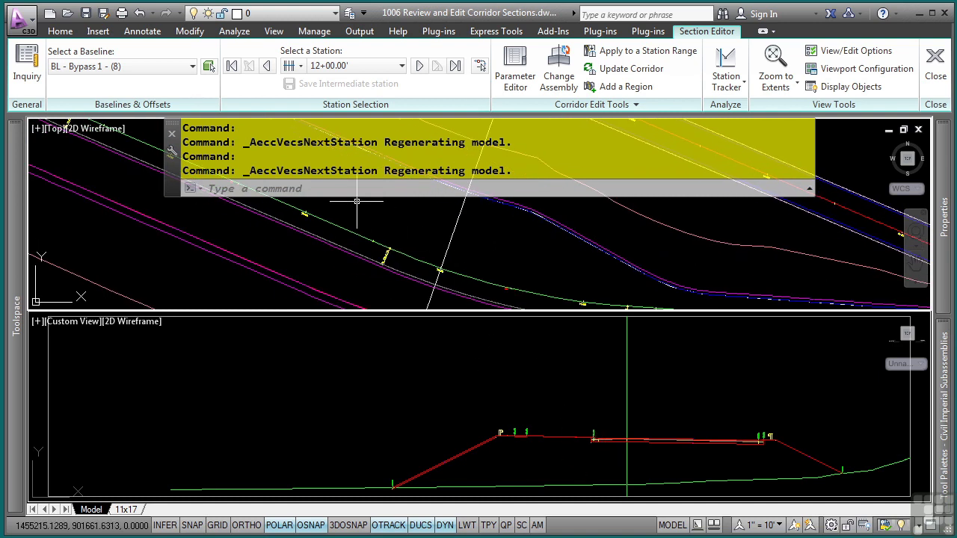
{"action": "middle_click_drag", "start_coordinate": [471, 258], "coordinate": [535, 313]}
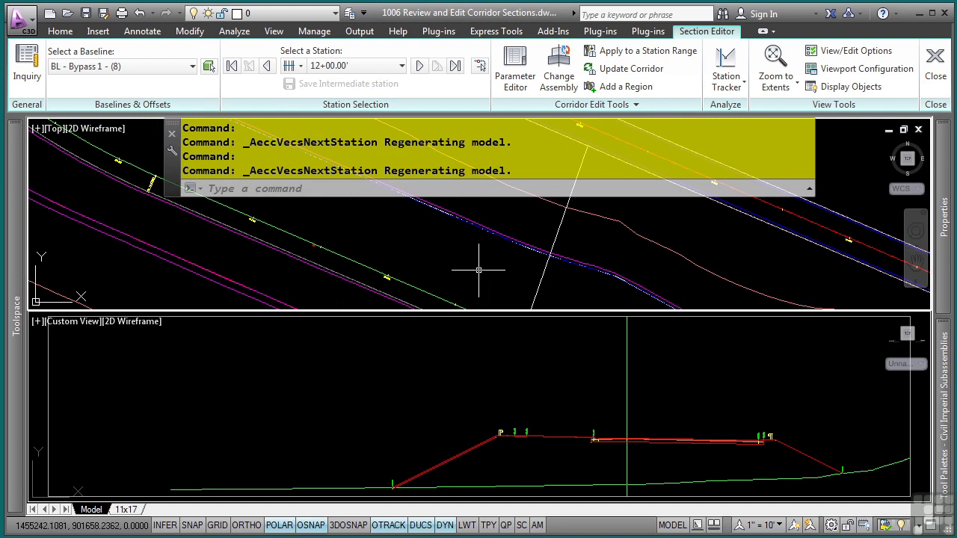
{"action": "middle_click_drag", "start_coordinate": [518, 274], "coordinate": [427, 220]}
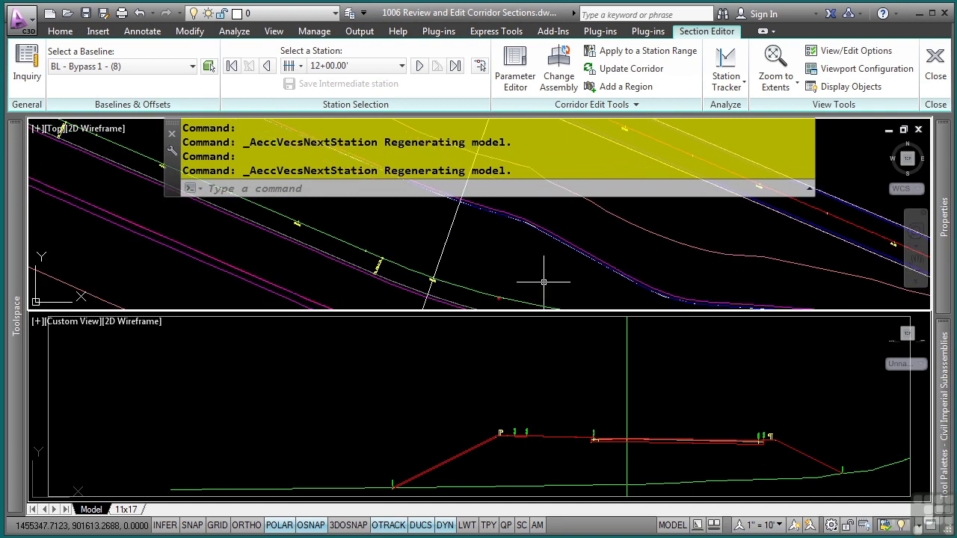
{"action": "middle_click_drag", "start_coordinate": [369, 219], "coordinate": [539, 299]}
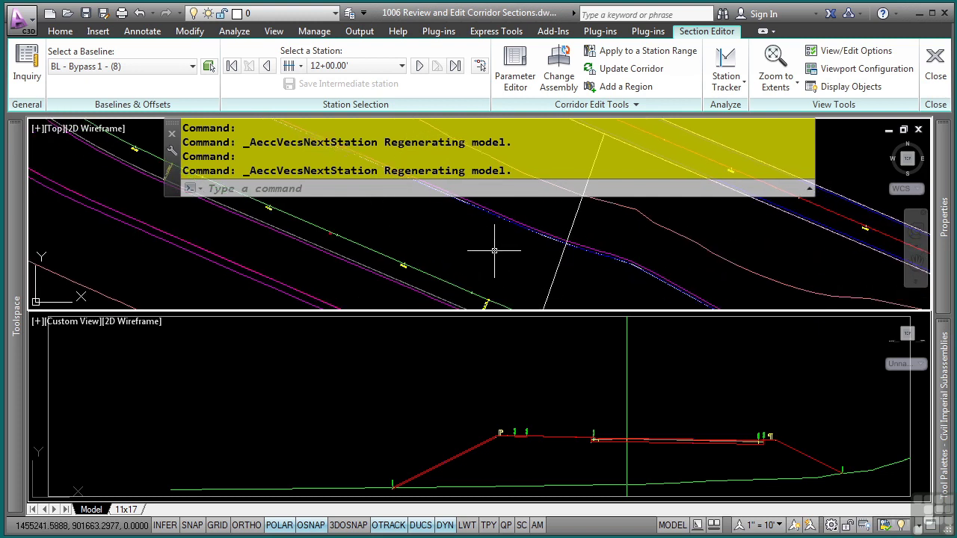
{"action": "middle_click_drag", "start_coordinate": [496, 250], "coordinate": [521, 236]}
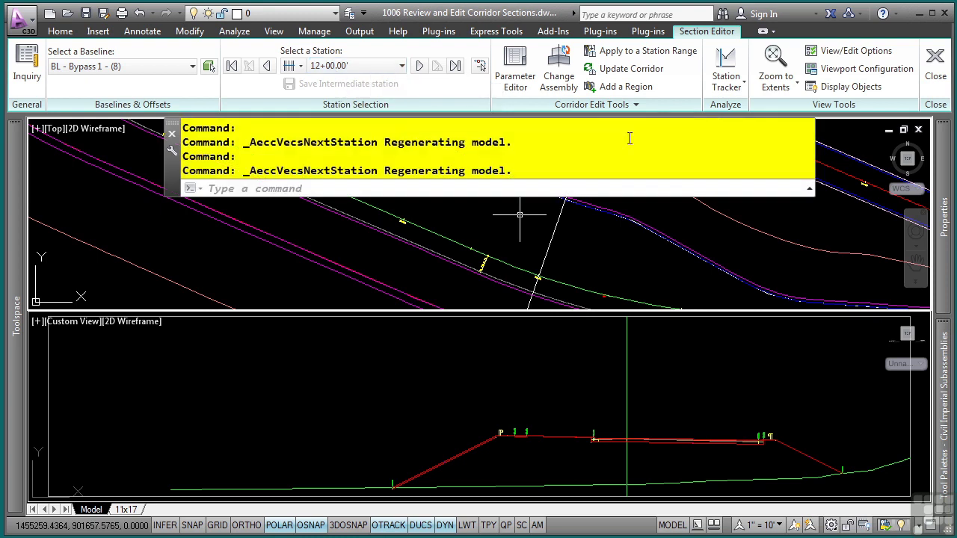
Open the corridor parameters for station 12+00.00' and collapse the assembly tree to list only the left-side subassemblies
{"action": "left_click", "coordinate": [516, 59]}
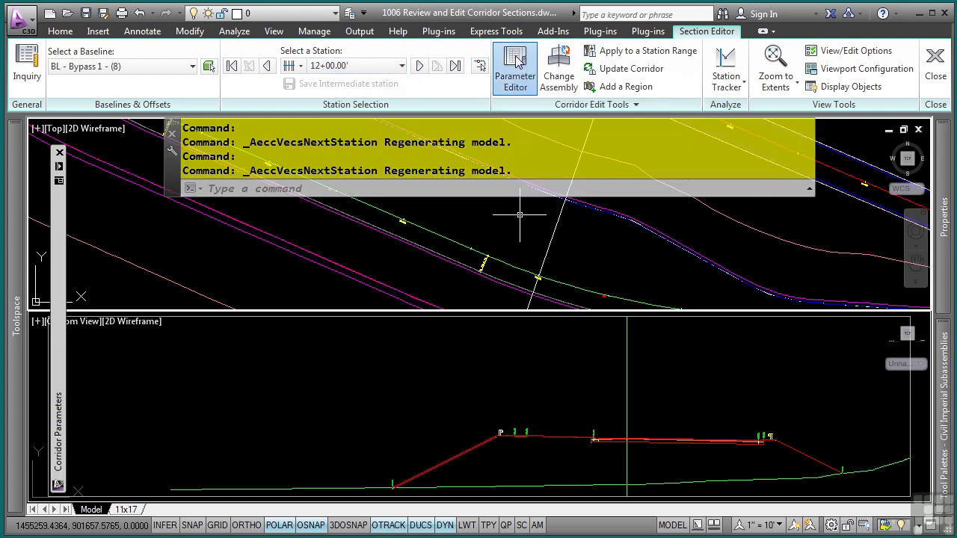
{"action": "mouse_move", "coordinate": [61, 247]}
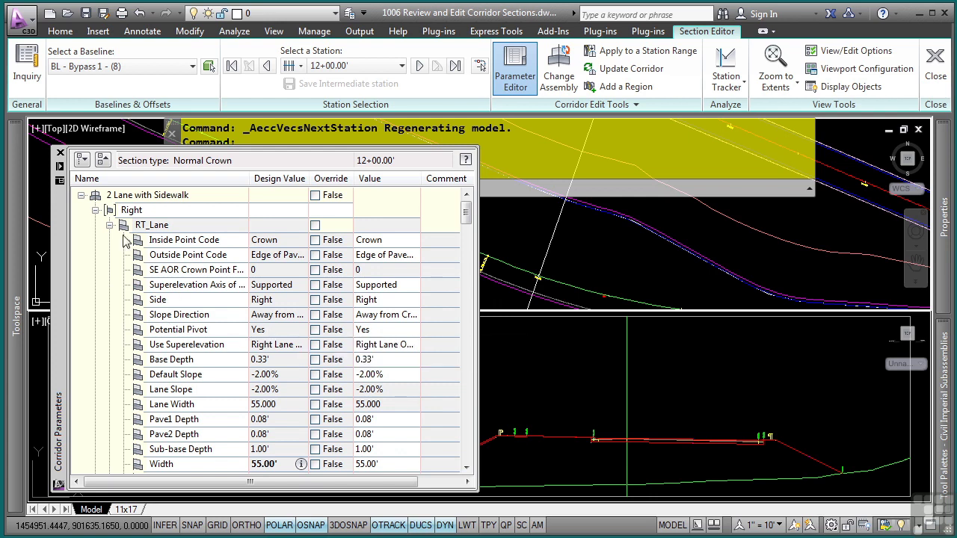
{"action": "left_click", "coordinate": [97, 210]}
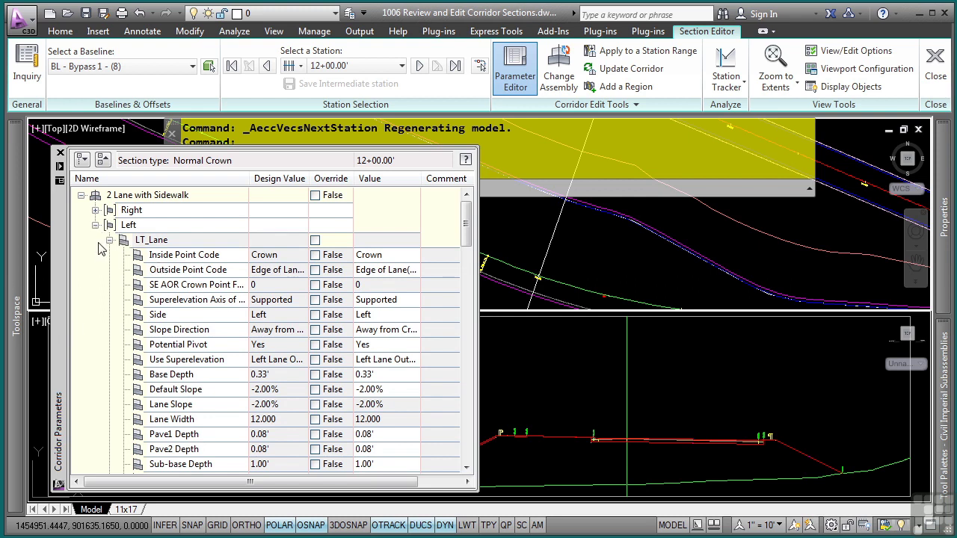
{"action": "left_click", "coordinate": [109, 240]}
{"action": "left_click", "coordinate": [110, 255]}
{"action": "left_click", "coordinate": [109, 270]}
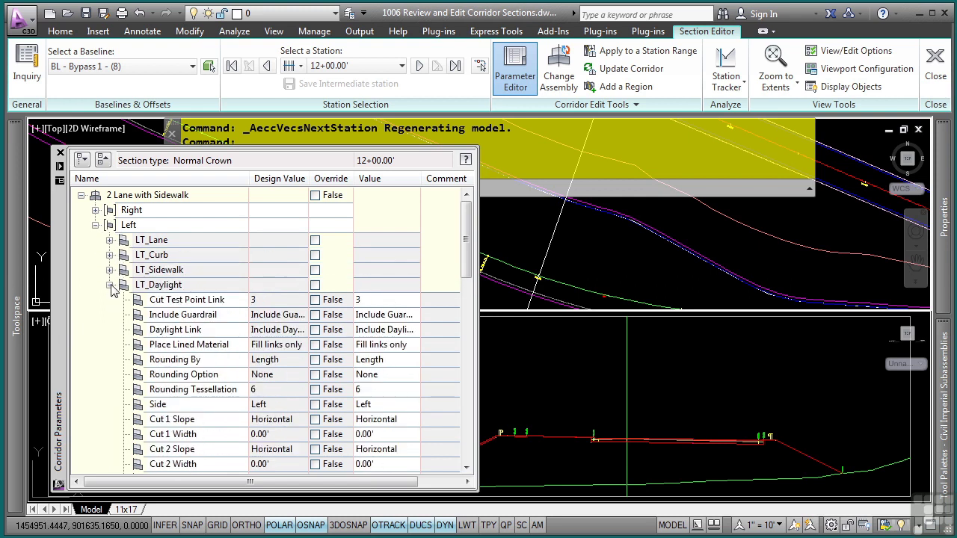
{"action": "left_click", "coordinate": [109, 285]}
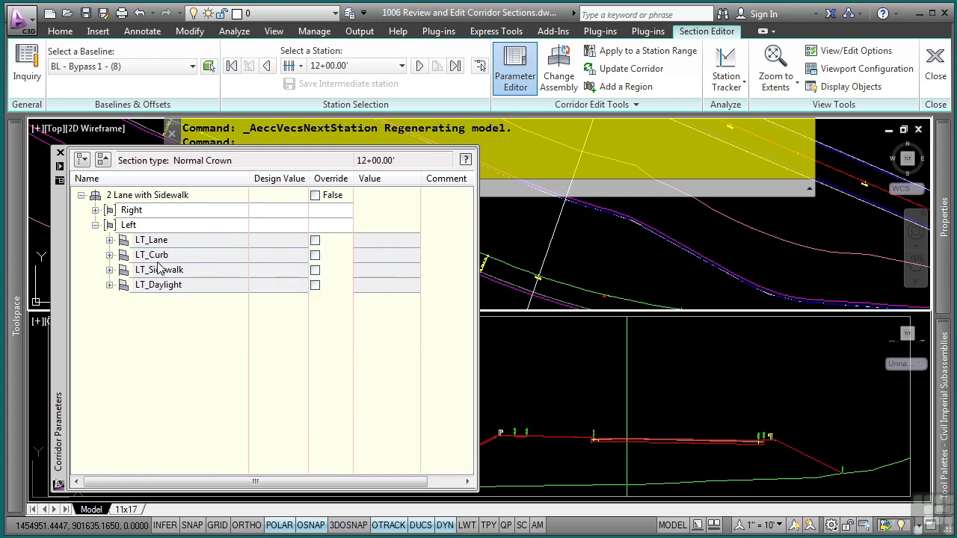
Override the LT_Lane default slope with 2.00% at station 12+00.00' and check the lane in the section view
{"action": "left_click", "coordinate": [109, 240]}
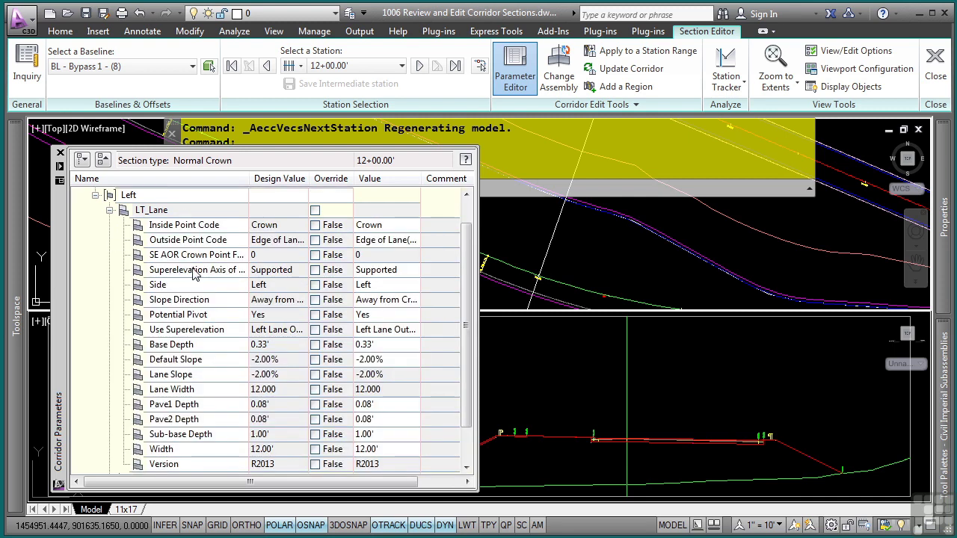
{"action": "scroll", "coordinate": [193, 271], "scroll_direction": "down", "scroll_amount": 1}
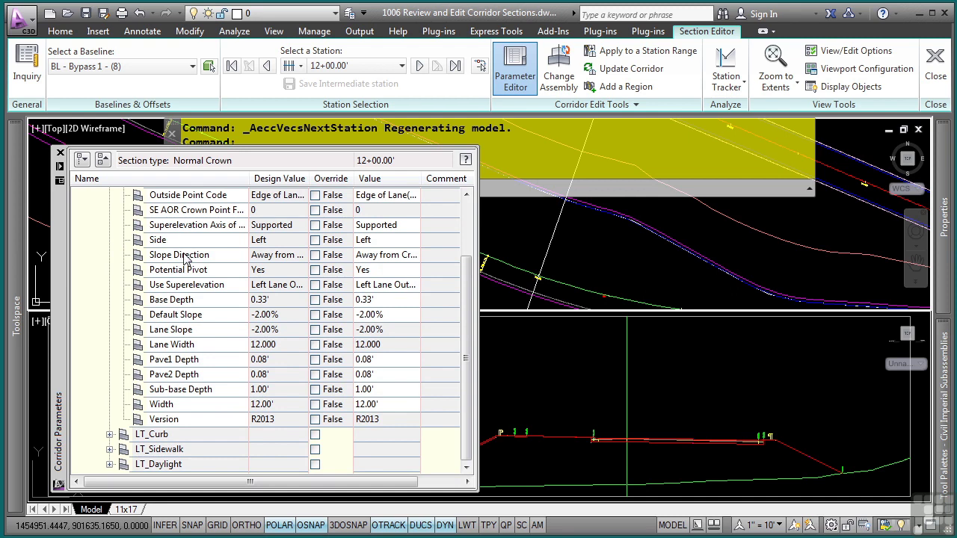
{"action": "left_click", "coordinate": [192, 317]}
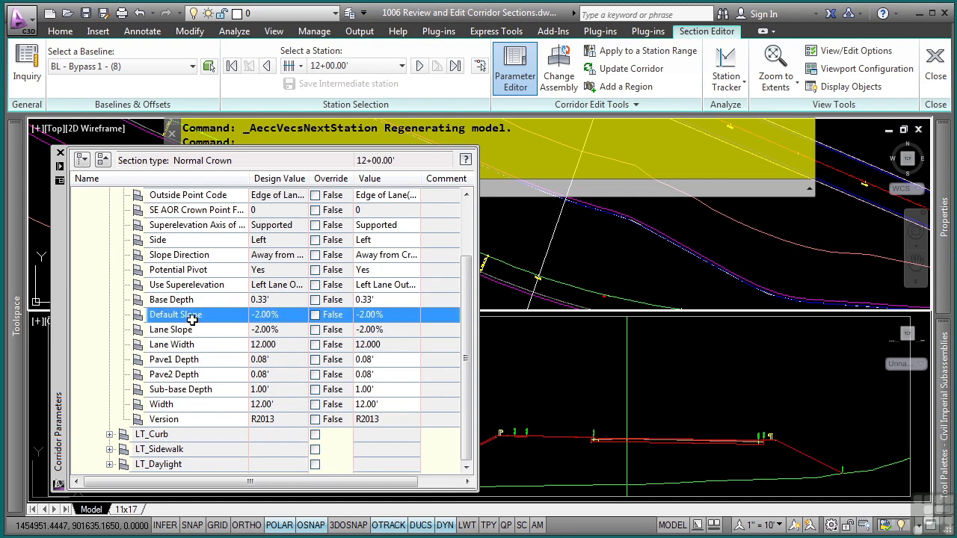
{"action": "left_click", "coordinate": [388, 315]}
{"action": "type", "text": "2"}
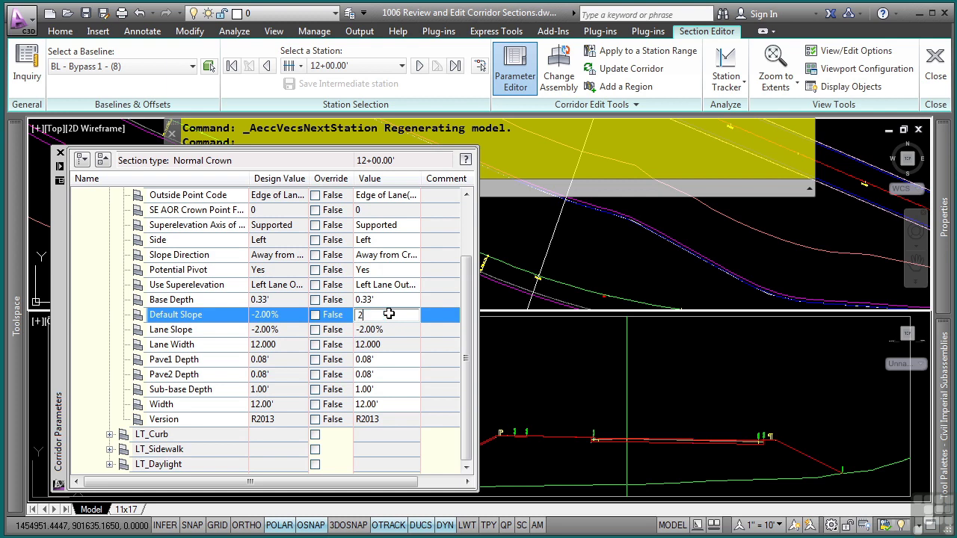
{"action": "key", "text": "Return"}
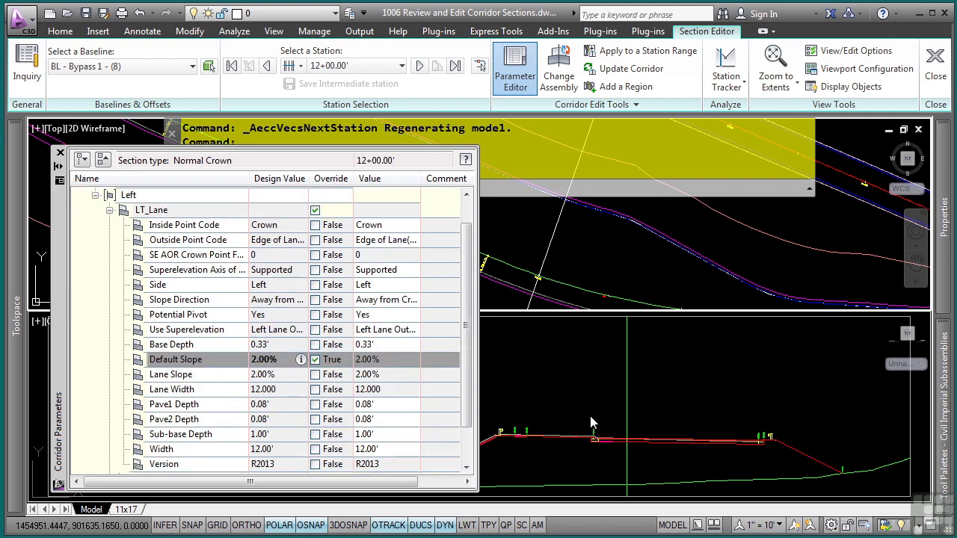
{"action": "scroll", "coordinate": [594, 434], "scroll_direction": "up", "scroll_amount": 6}
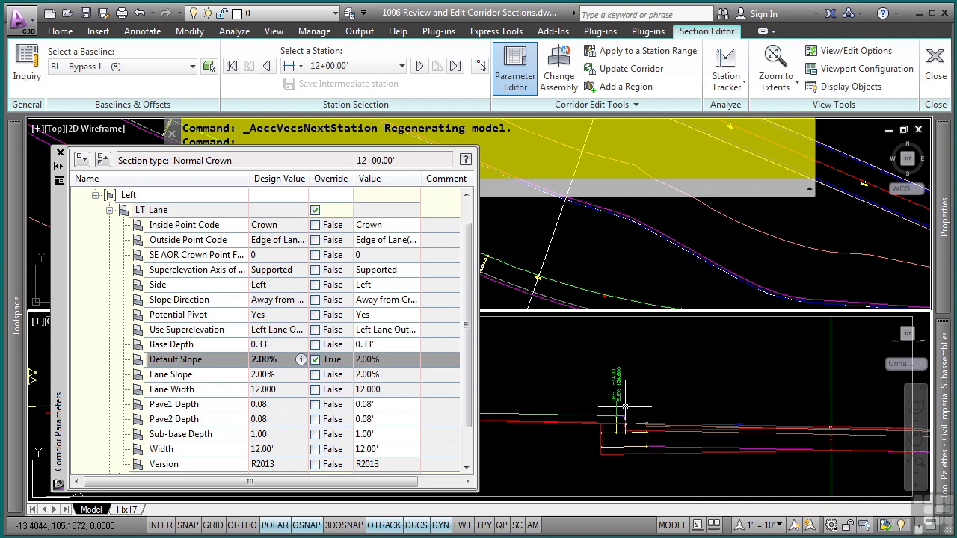
{"action": "scroll", "coordinate": [625, 406], "scroll_direction": "down", "scroll_amount": 3}
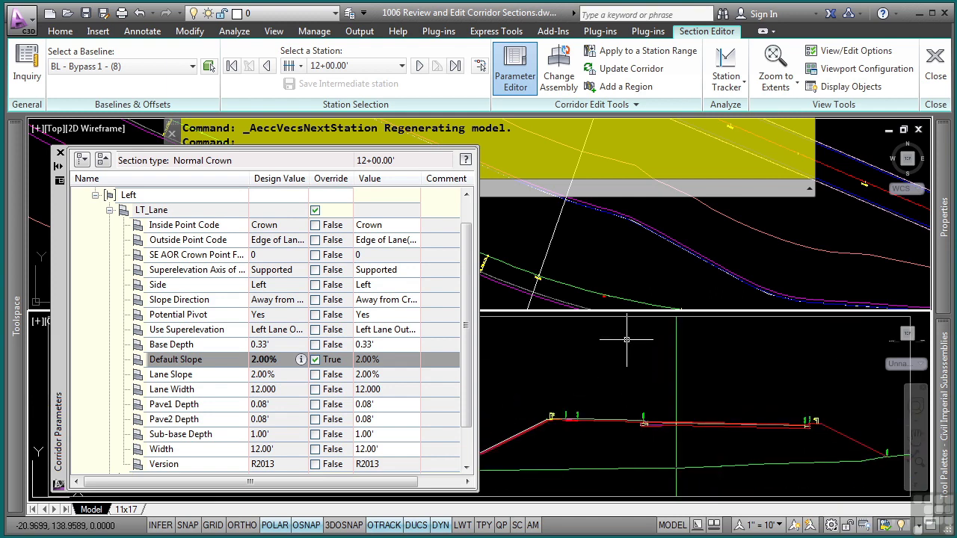
Apply the slope override to a station range from 12+00.00' to an end station picked in plan
{"action": "left_click", "coordinate": [608, 57]}
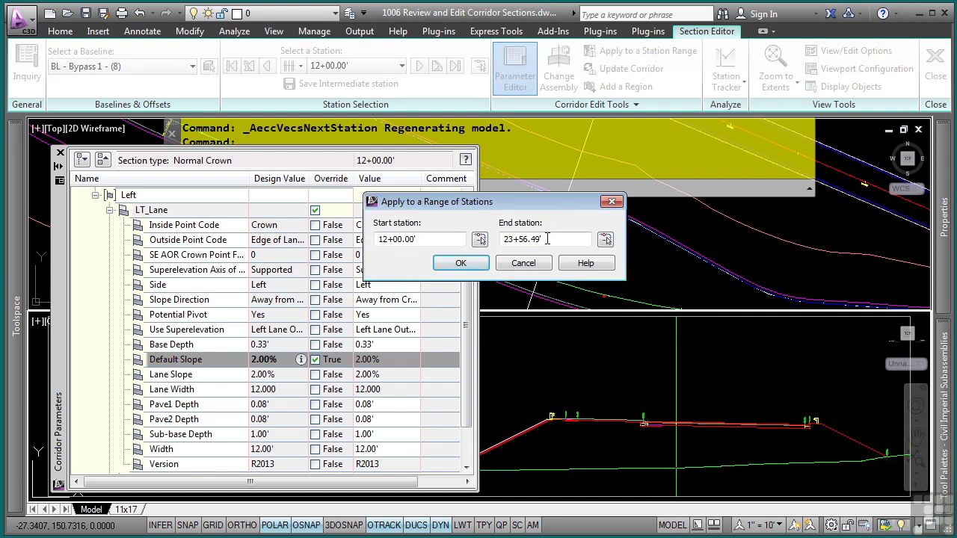
{"action": "left_click", "coordinate": [604, 240]}
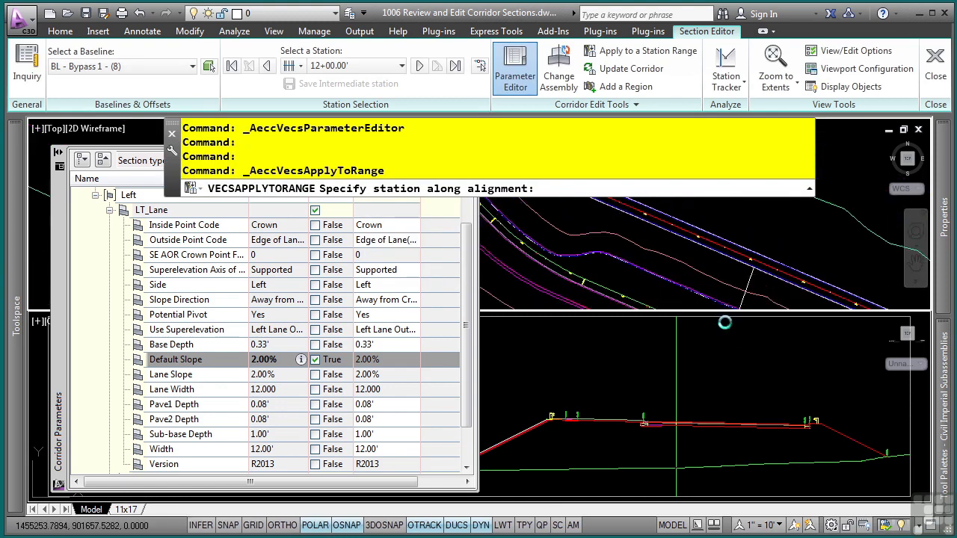
{"action": "scroll", "coordinate": [641, 286], "scroll_direction": "down", "scroll_amount": 2}
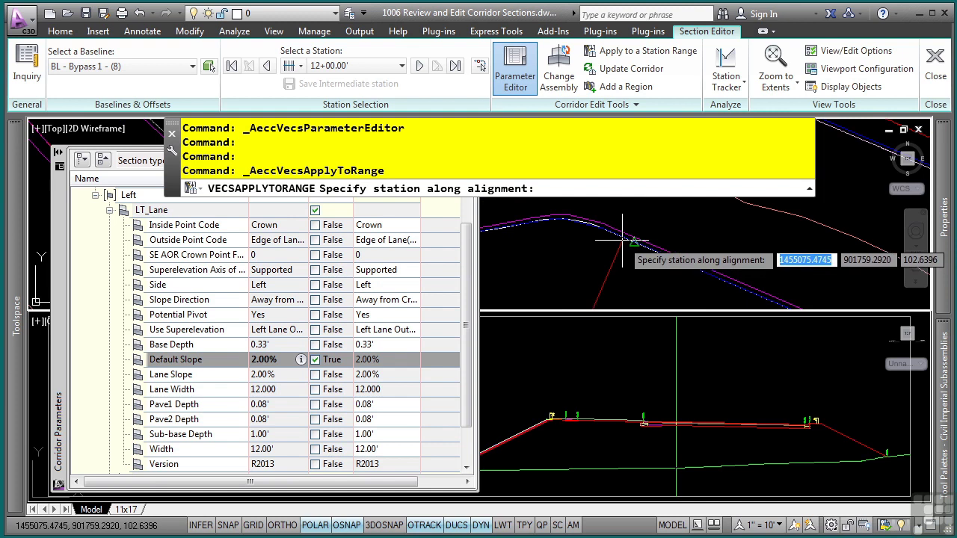
{"action": "left_click", "coordinate": [622, 240]}
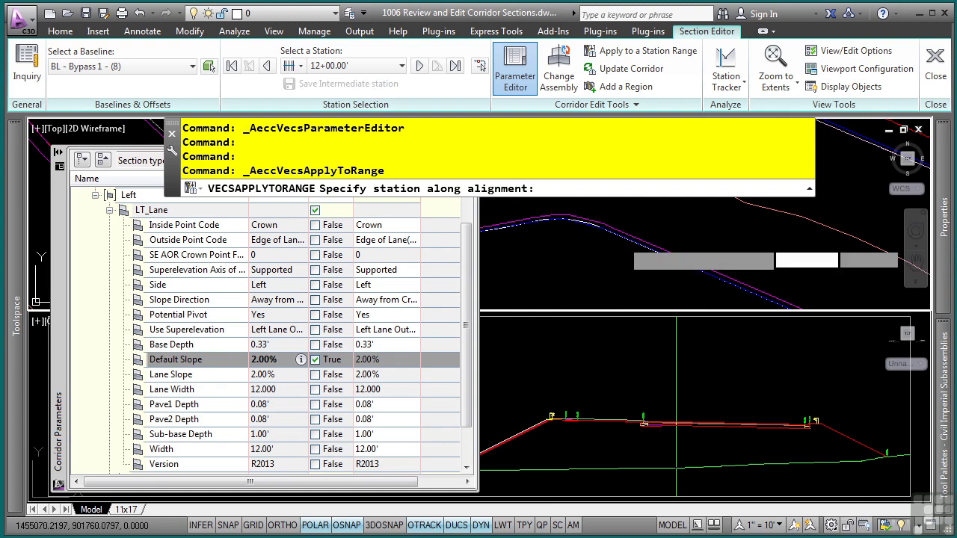
{"action": "left_click", "coordinate": [473, 266]}
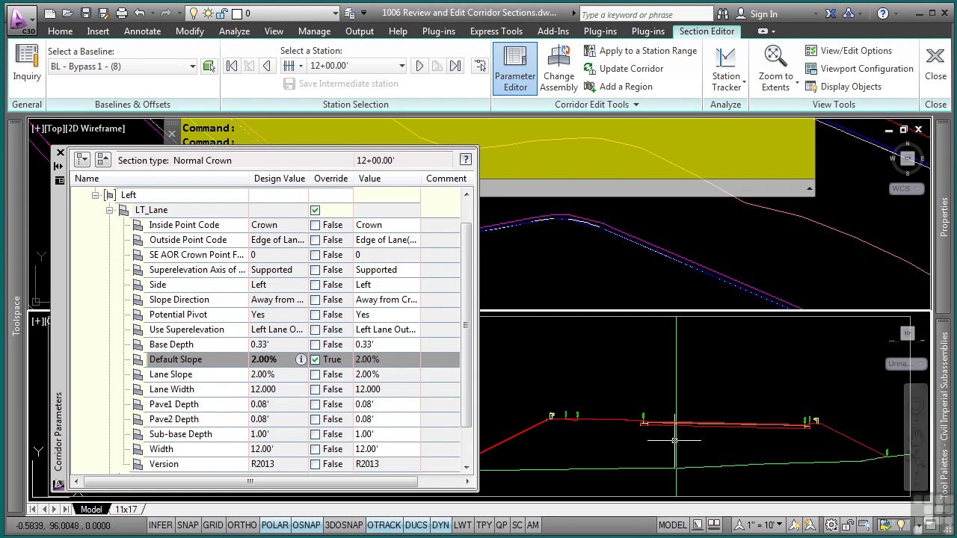
Examine the left lane's slope in the section at station 12+00.00' and at the next station, 12+00.38'
{"action": "scroll", "coordinate": [665, 419], "scroll_direction": "up", "scroll_amount": 3}
{"action": "scroll", "coordinate": [552, 407], "scroll_direction": "up", "scroll_amount": 2}
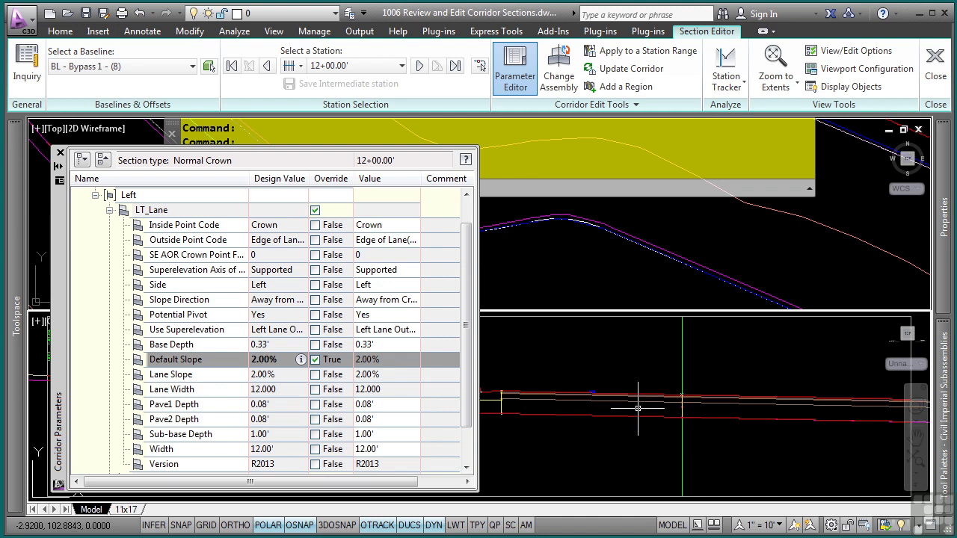
{"action": "scroll", "coordinate": [587, 395], "scroll_direction": "up", "scroll_amount": 2}
{"action": "scroll", "coordinate": [586, 396], "scroll_direction": "up", "scroll_amount": 2}
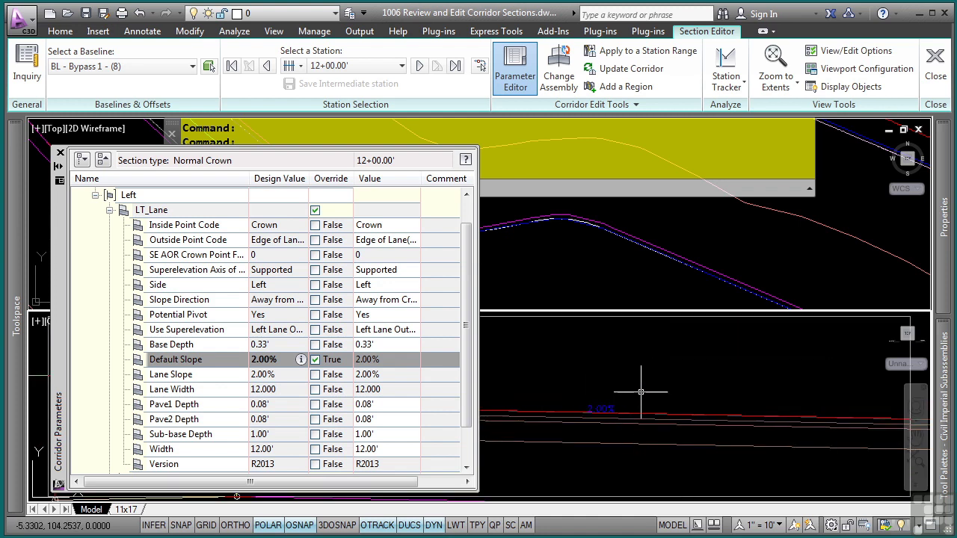
{"action": "scroll", "coordinate": [641, 392], "scroll_direction": "down", "scroll_amount": 5}
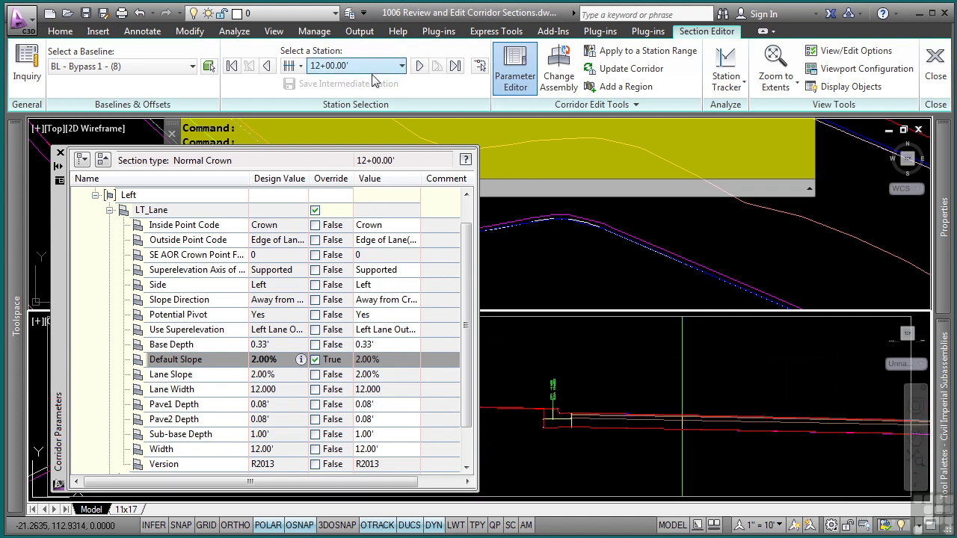
{"action": "left_click", "coordinate": [420, 65]}
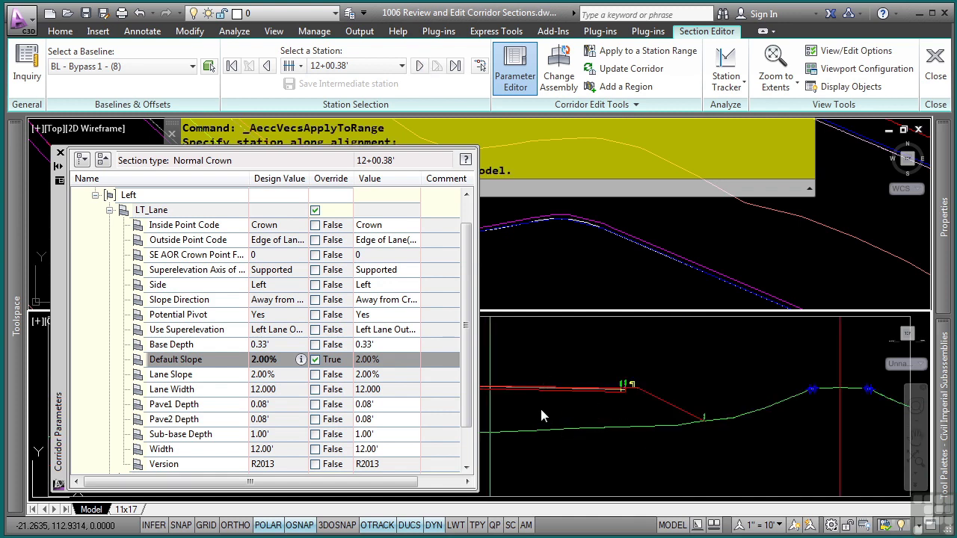
{"action": "middle_click_drag", "start_coordinate": [541, 409], "coordinate": [822, 453]}
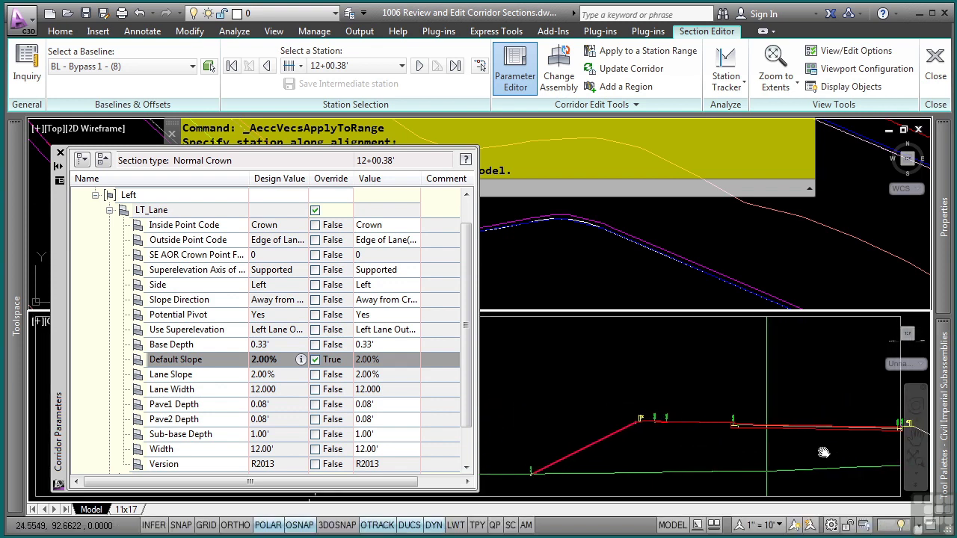
{"action": "scroll", "coordinate": [567, 383], "scroll_direction": "up", "scroll_amount": 5}
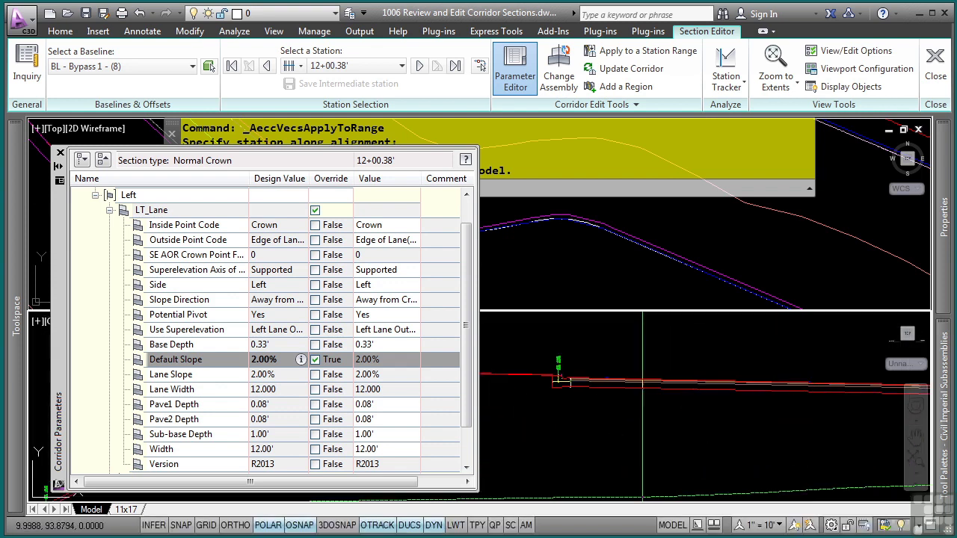
{"action": "middle_click_drag", "start_coordinate": [703, 437], "coordinate": [756, 447]}
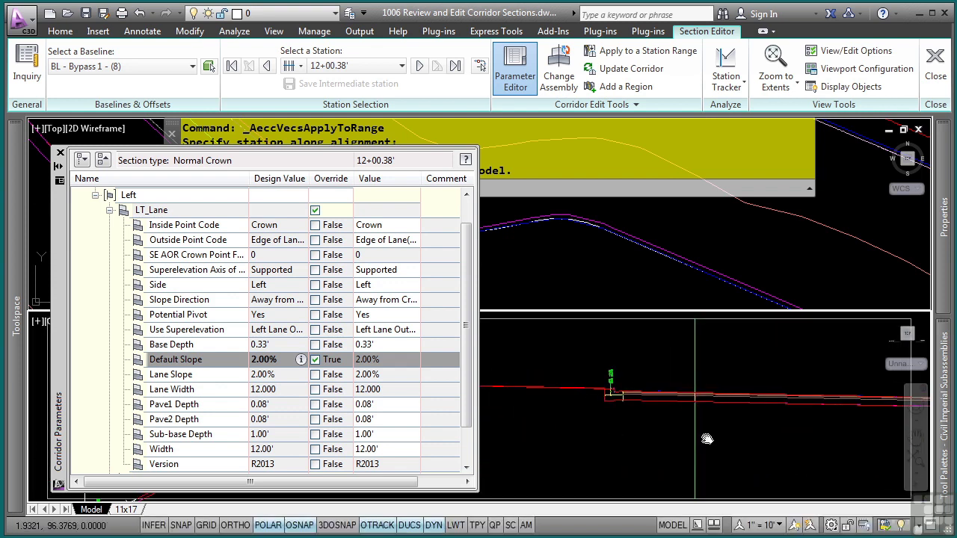
Switch the section view to Zoom to an Offset and Elevation and advance two stations to 12+37.19'
{"action": "left_click", "coordinate": [776, 87]}
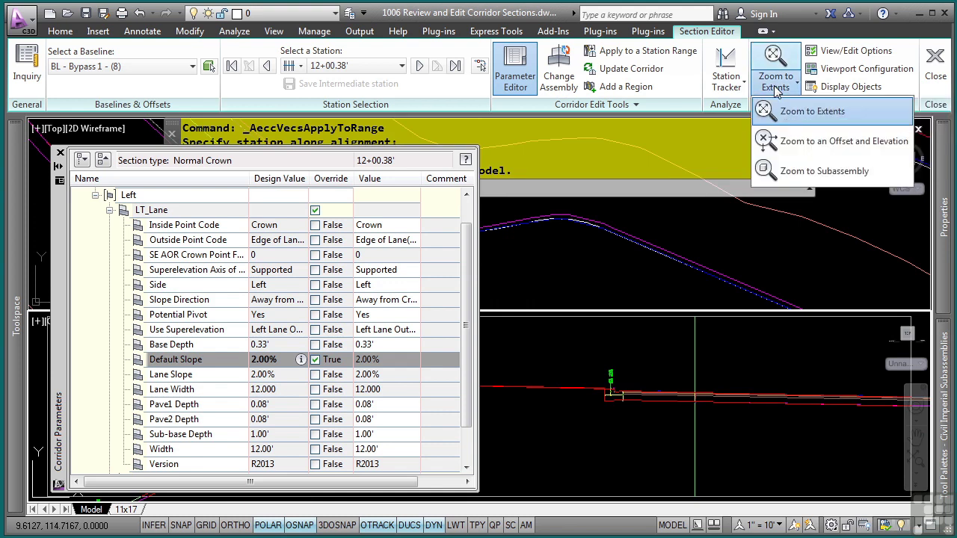
{"action": "left_click", "coordinate": [777, 142]}
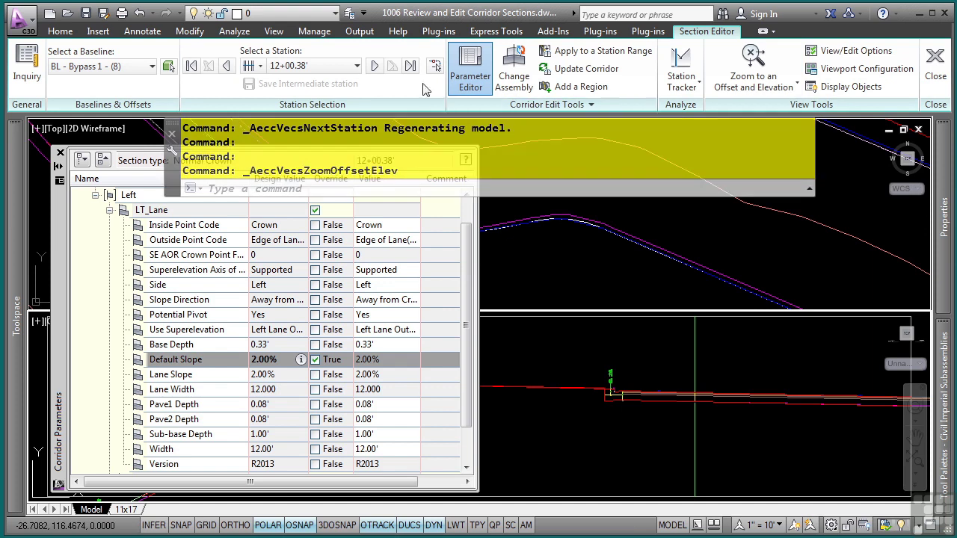
{"action": "left_click", "coordinate": [372, 66]}
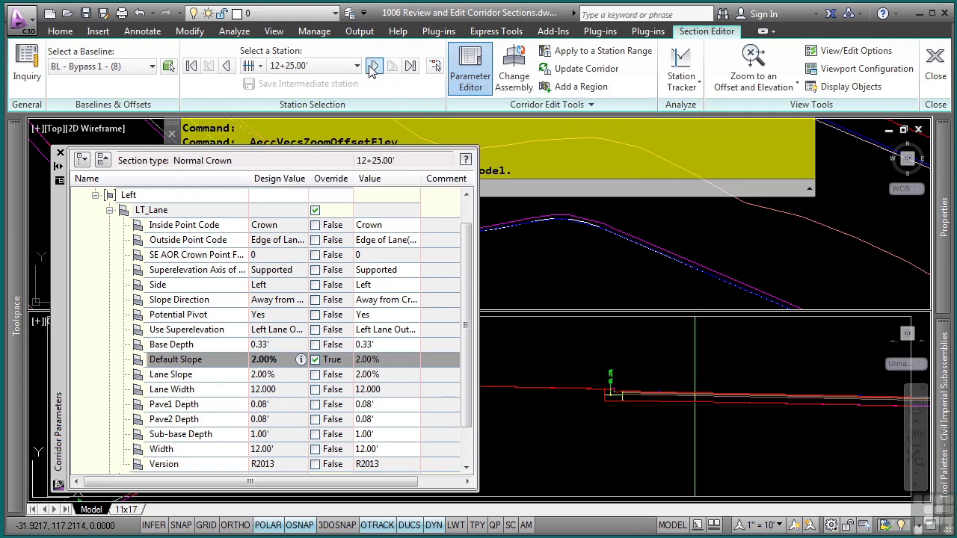
{"action": "left_click", "coordinate": [373, 66]}
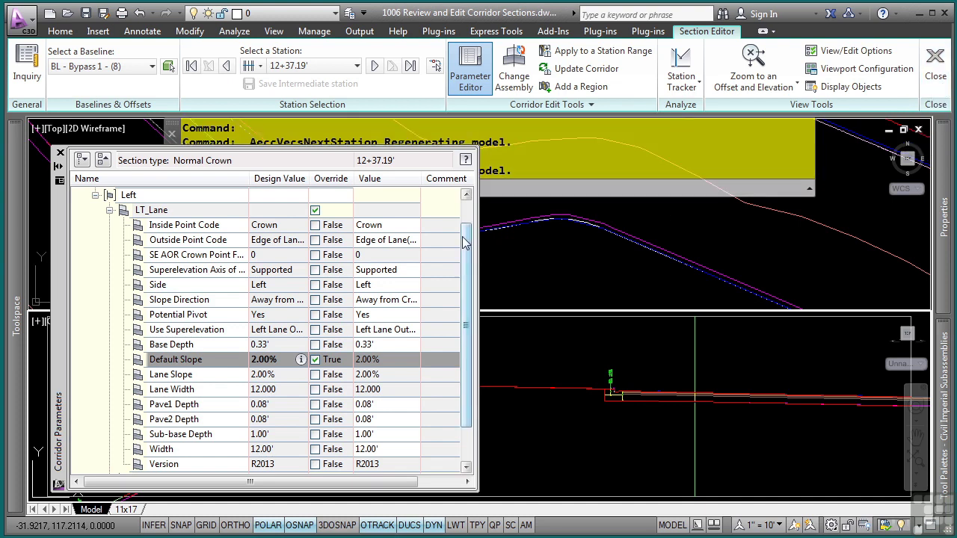
Close the Section Editor and inspect the Bypass 1 corridor in plan
{"action": "left_click", "coordinate": [940, 77]}
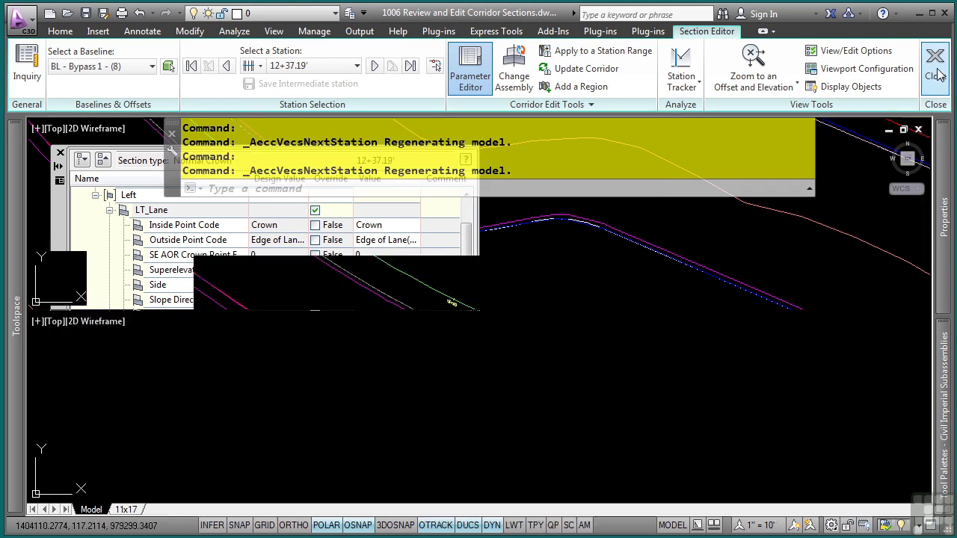
{"action": "left_click", "coordinate": [939, 74]}
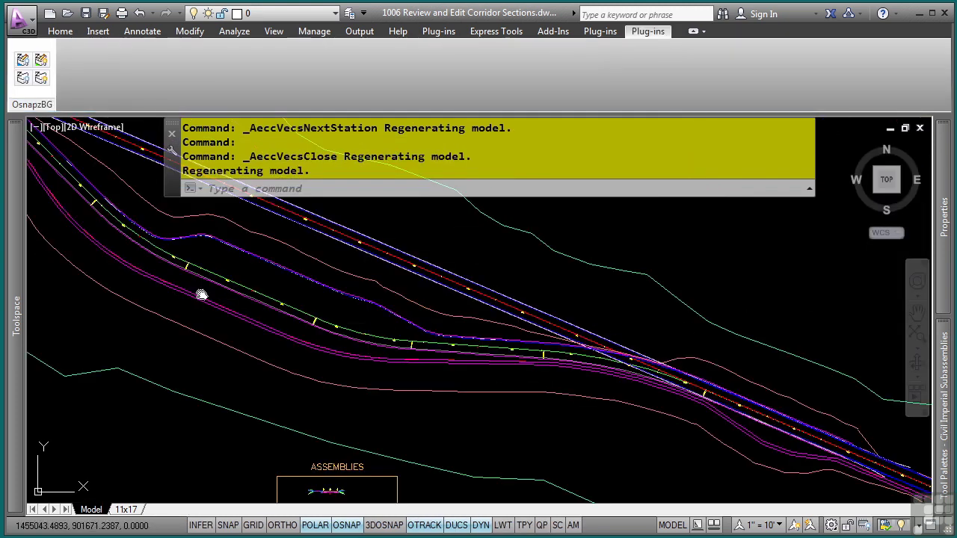
{"action": "scroll", "coordinate": [342, 299], "scroll_direction": "up", "scroll_amount": 4}
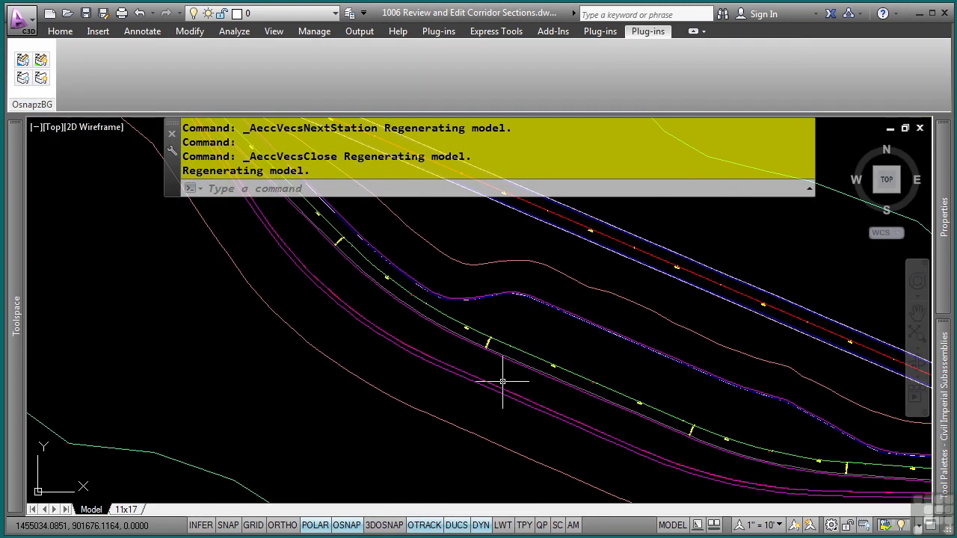
{"action": "mouse_move", "coordinate": [503, 381]}
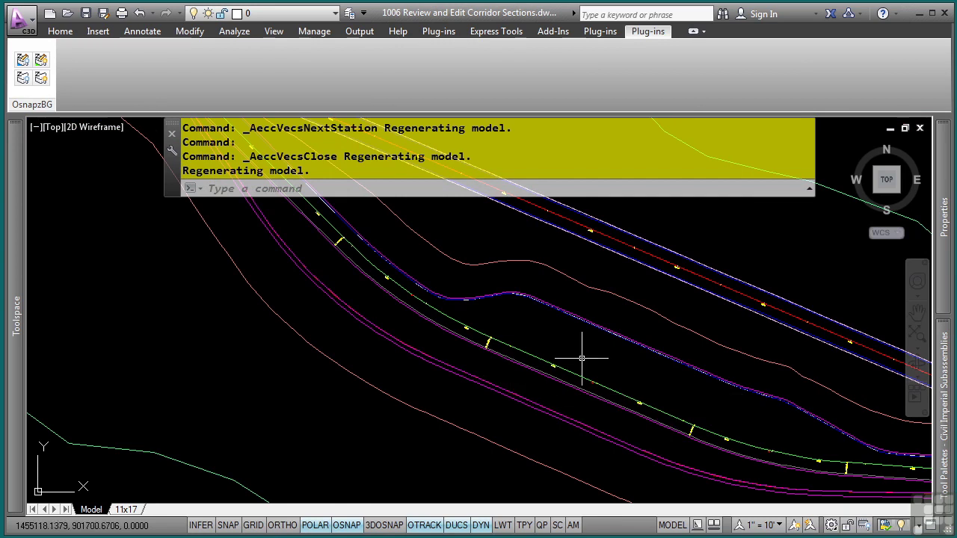
{"action": "mouse_move", "coordinate": [582, 358]}
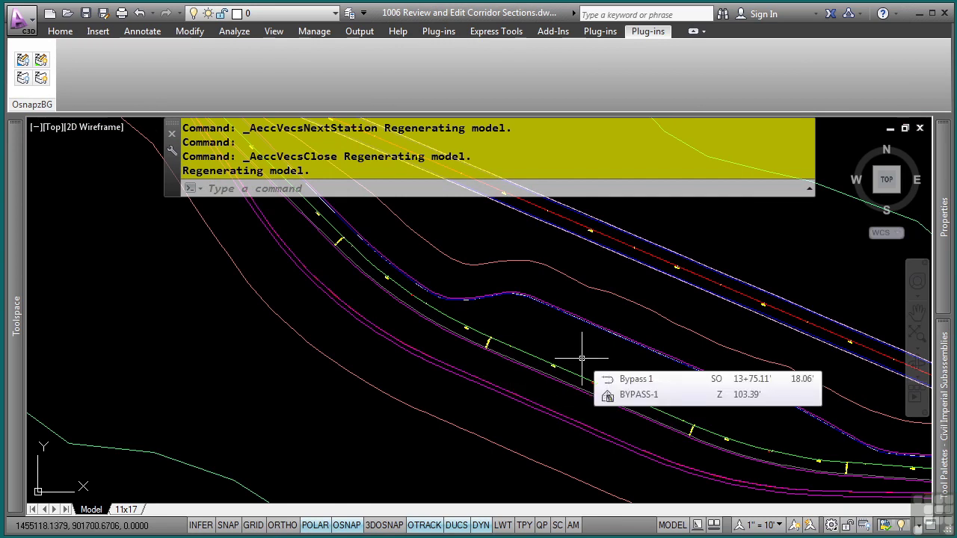
{"action": "mouse_move", "coordinate": [629, 376]}
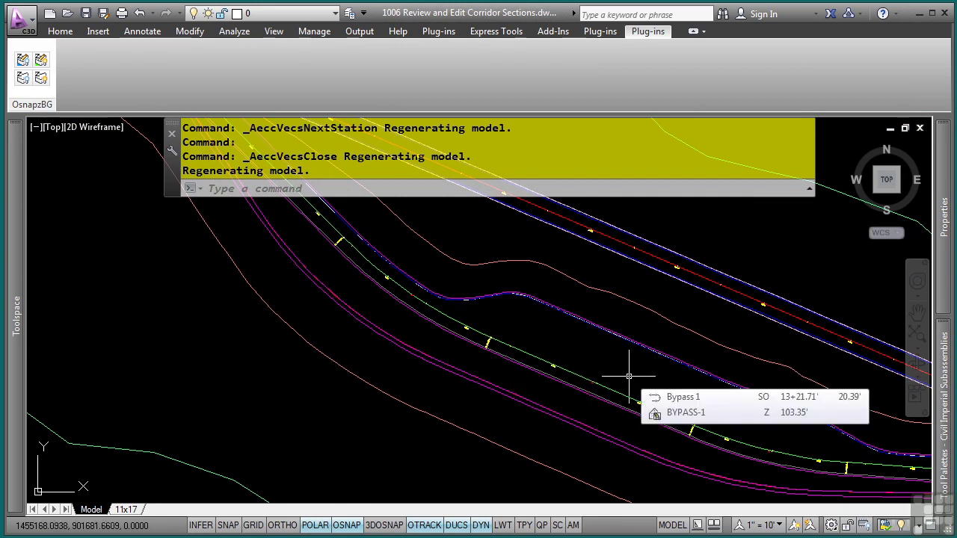